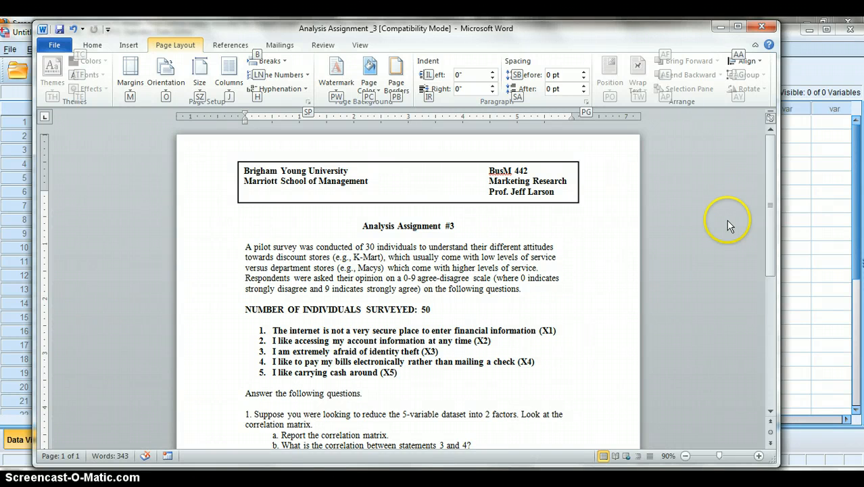
Read through Analysis Assignment #3, covering the five survey statements, the number surveyed and the factor analysis questions.
left_click_drag(771, 187, 772, 202)
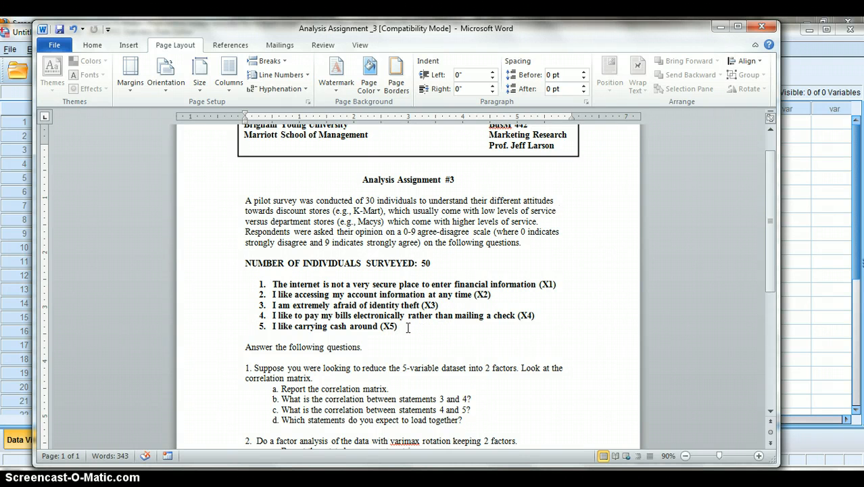
left_click_drag(407, 327, 275, 284)
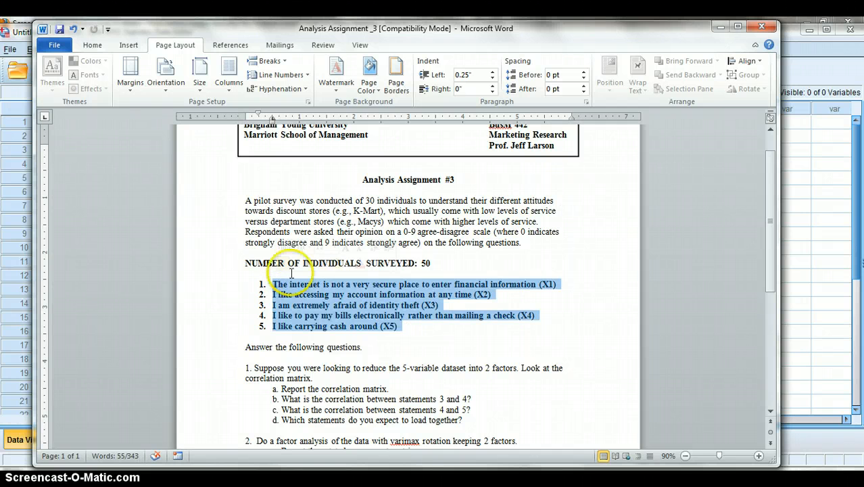
left_click(433, 263)
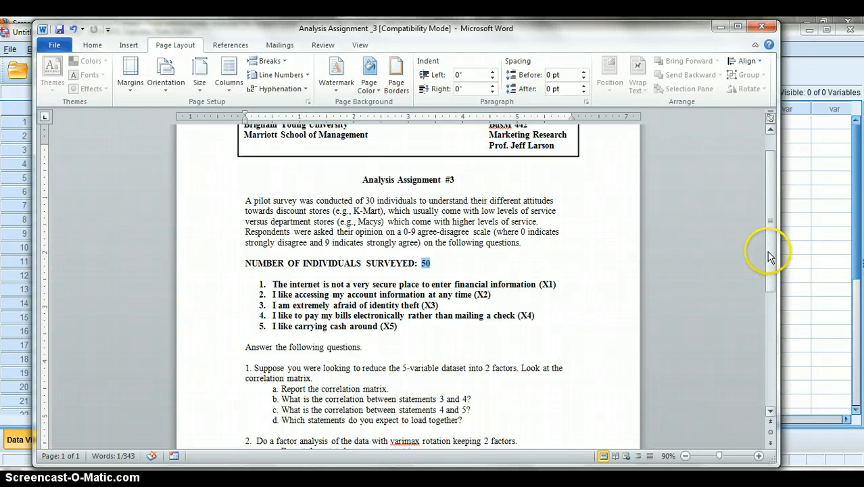
left_click_drag(768, 251, 769, 324)
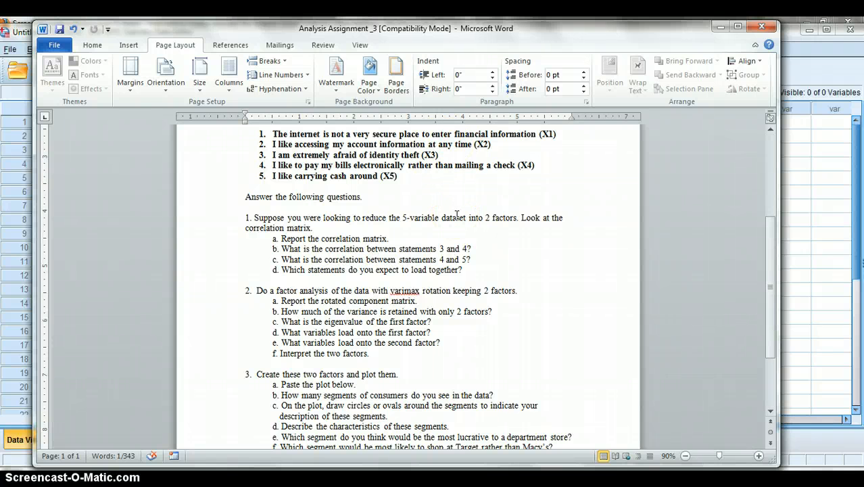
Switch to SPSS and open the Lecture 11 Banking.sav data file from the Class Data folder inside Market Research TA WINTER.
left_click(786, 261)
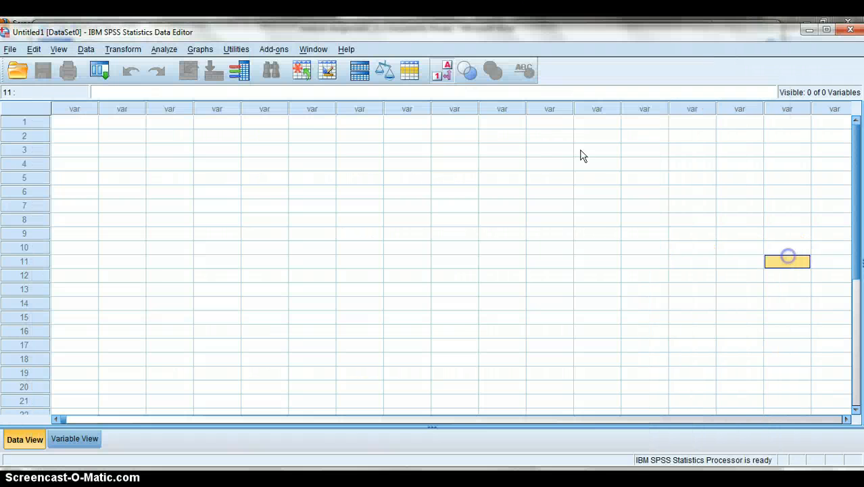
left_click(9, 49)
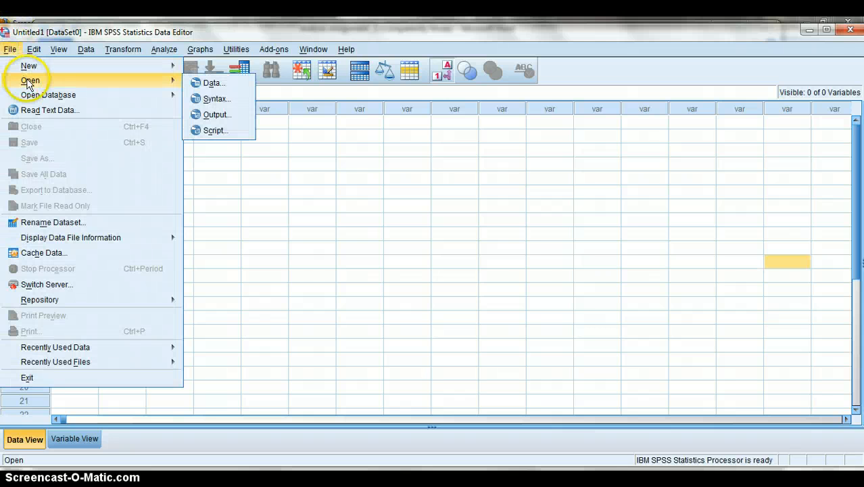
mouse_move(169, 84)
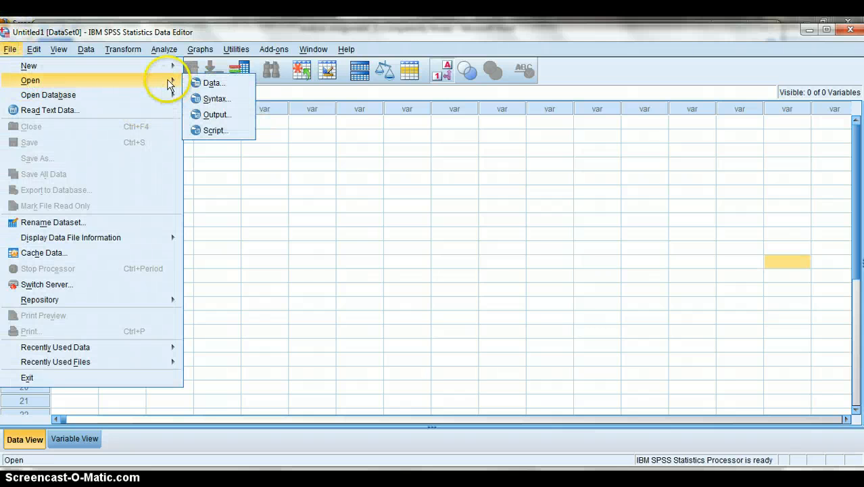
left_click(205, 82)
left_click(545, 206)
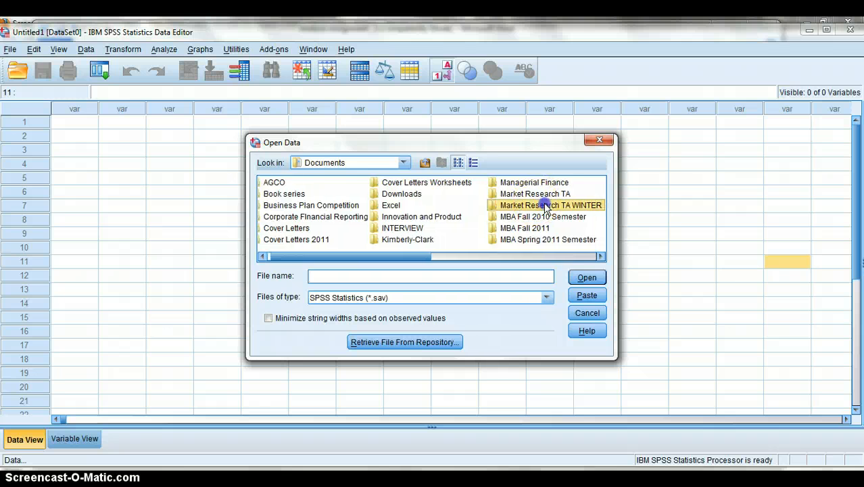
double_click(546, 206)
double_click(300, 218)
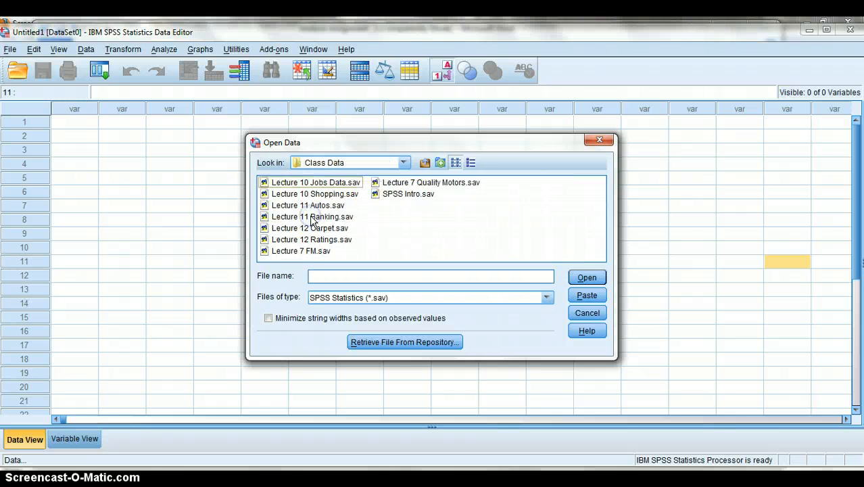
double_click(324, 217)
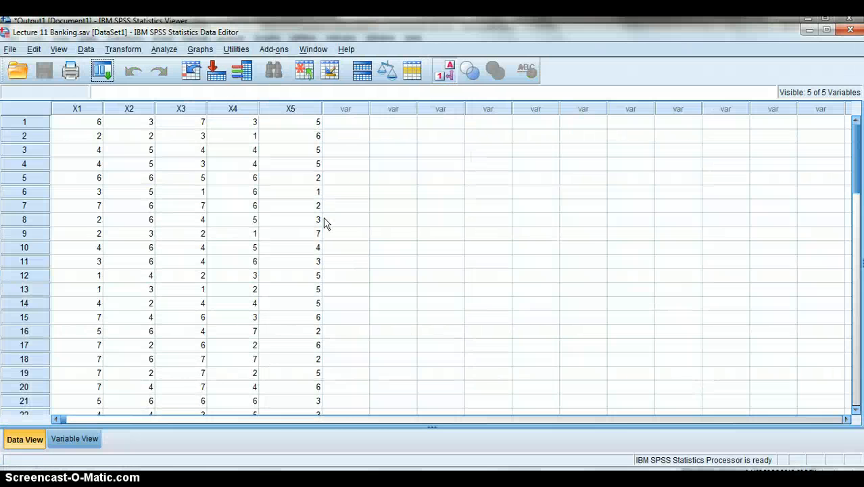
Check question 1 in the Word assignment, return to SPSS and run a two-tailed Pearson bivariate correlation on X1 through X5.
left_click(419, 482)
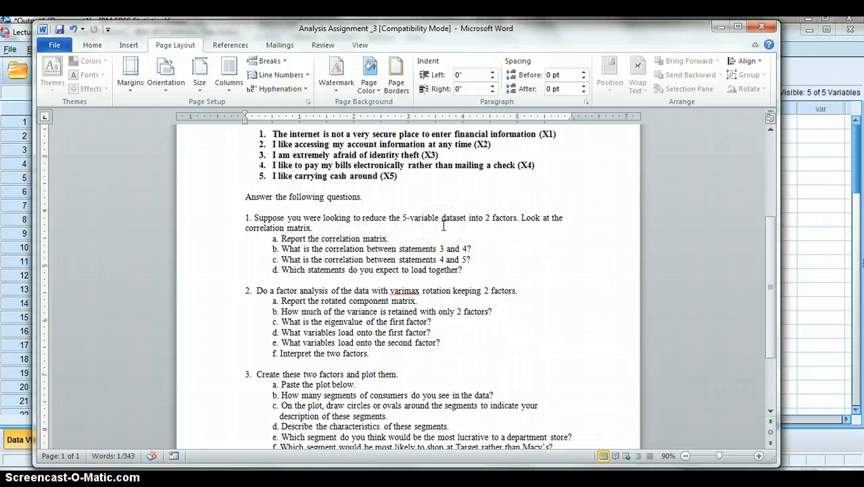
left_click(785, 232)
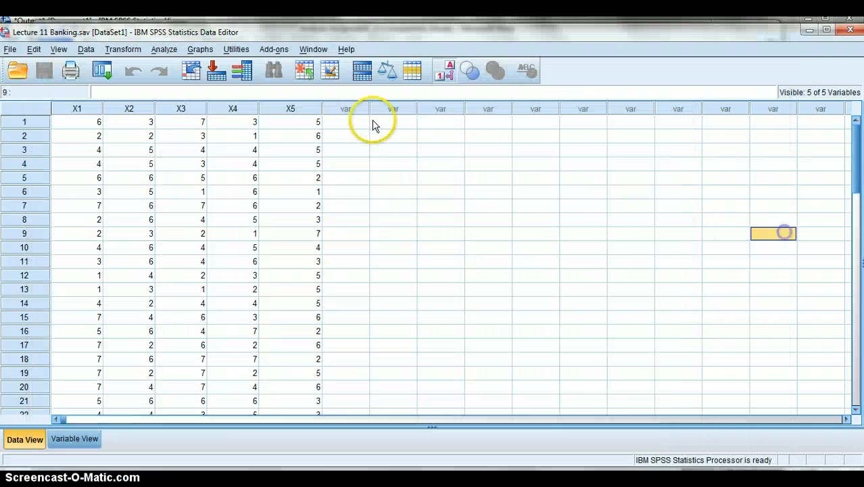
left_click(166, 50)
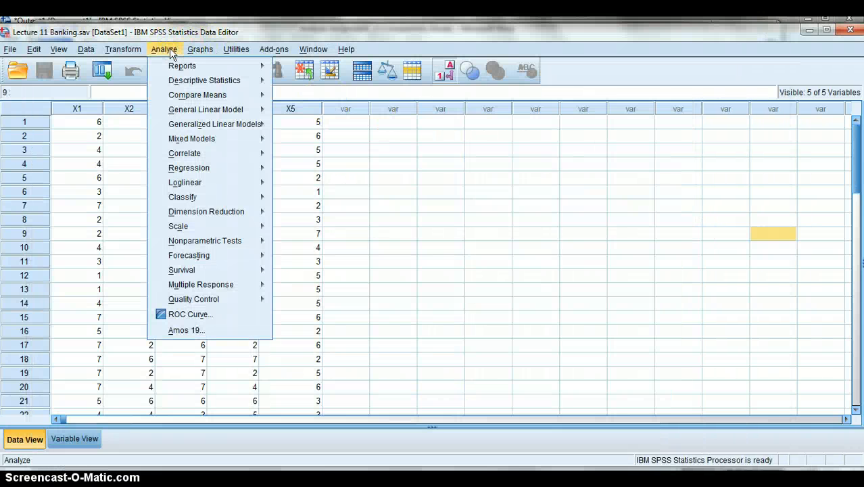
mouse_move(202, 167)
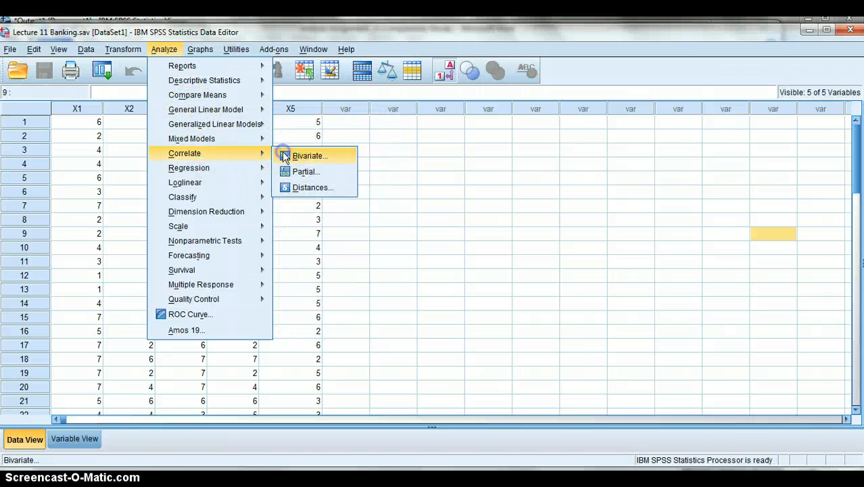
left_click(284, 155)
left_click(321, 206, "shift")
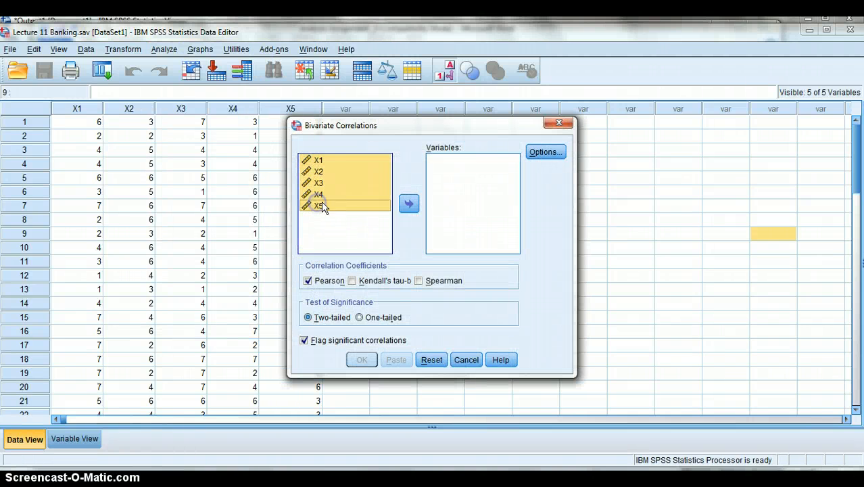
left_click(409, 203)
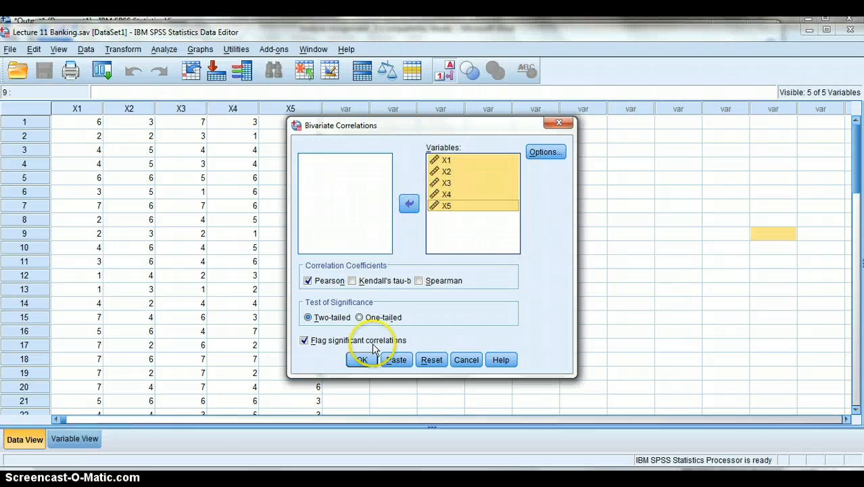
left_click(360, 360)
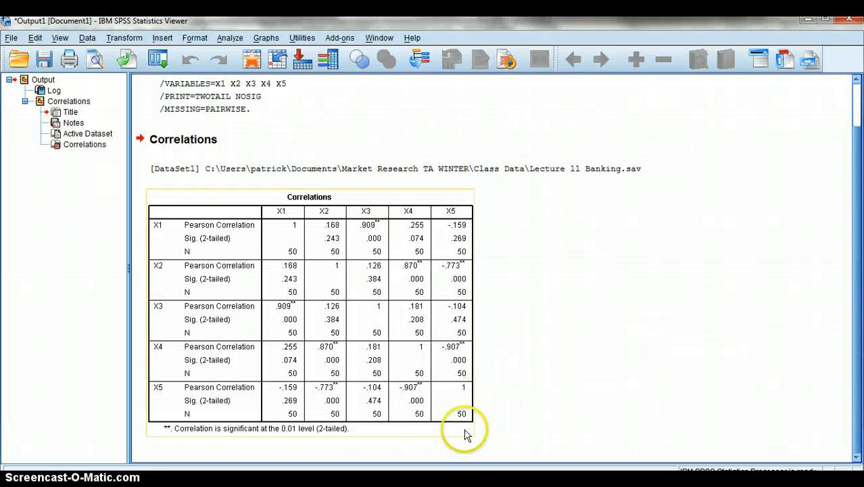
Switch to the Word assignment, then narrow and move its window so the SPSS correlation output is visible beside it.
left_click(426, 482)
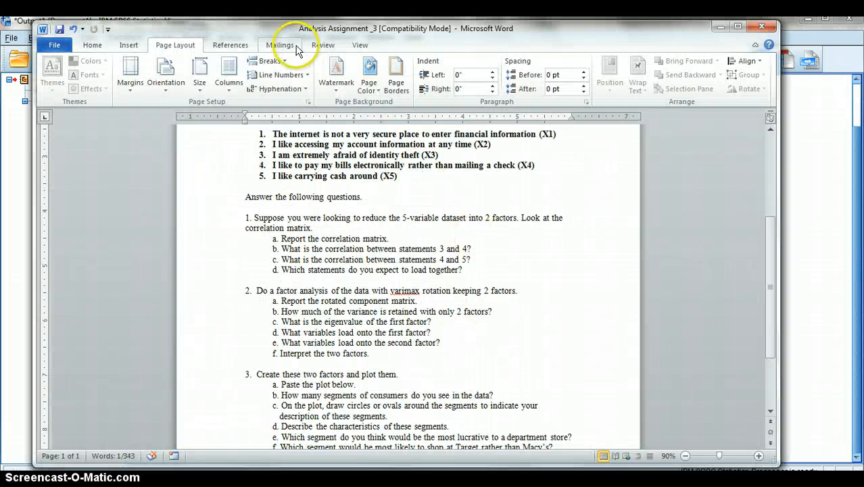
left_click_drag(242, 23, 385, 27)
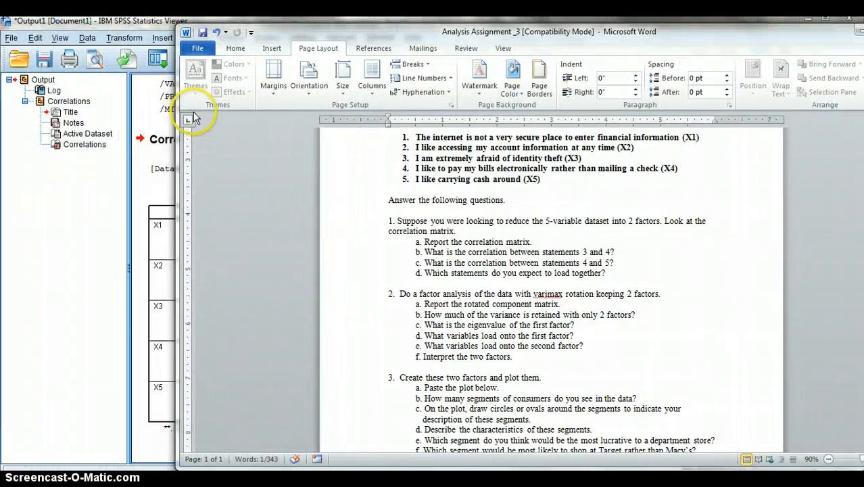
left_click_drag(177, 115, 417, 121)
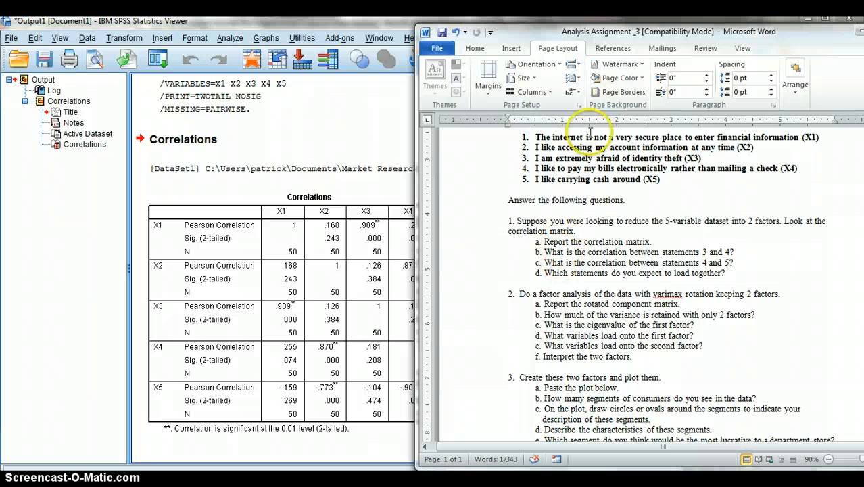
left_click_drag(582, 31, 625, 34)
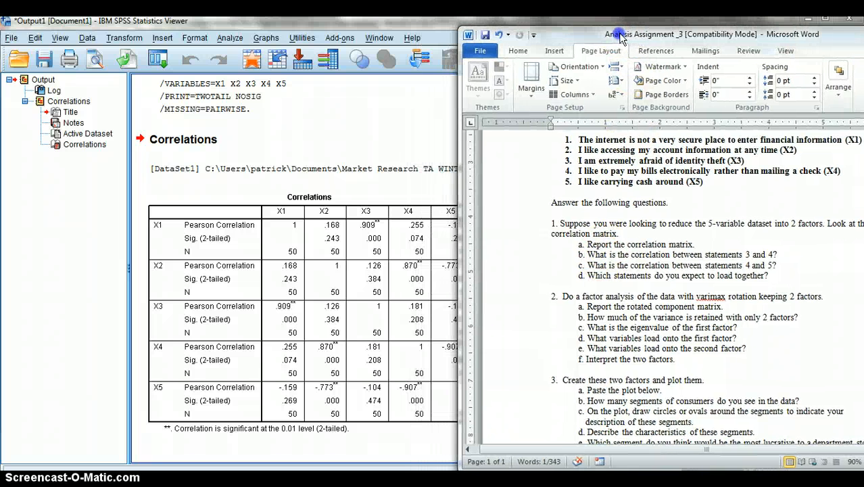
Capture the whole Correlations table from the SPSS output with the Snipping Tool, including its title and footnote.
left_click(338, 151)
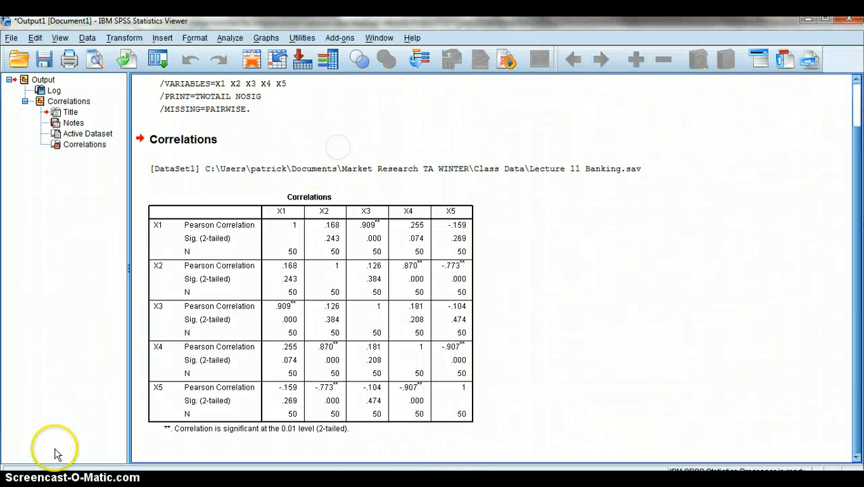
key("super")
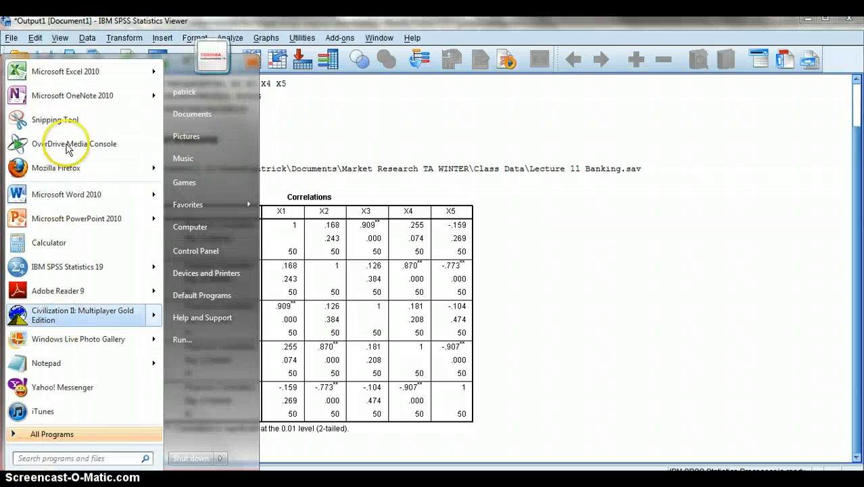
left_click(55, 120)
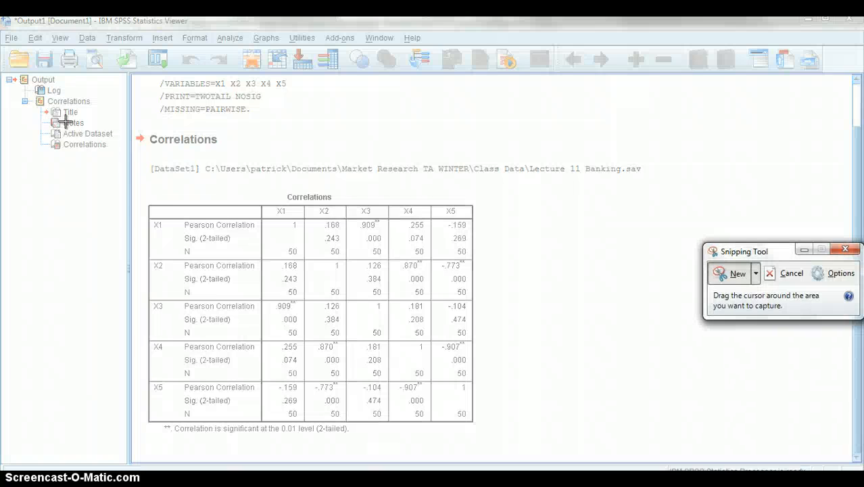
left_click_drag(147, 186, 499, 444)
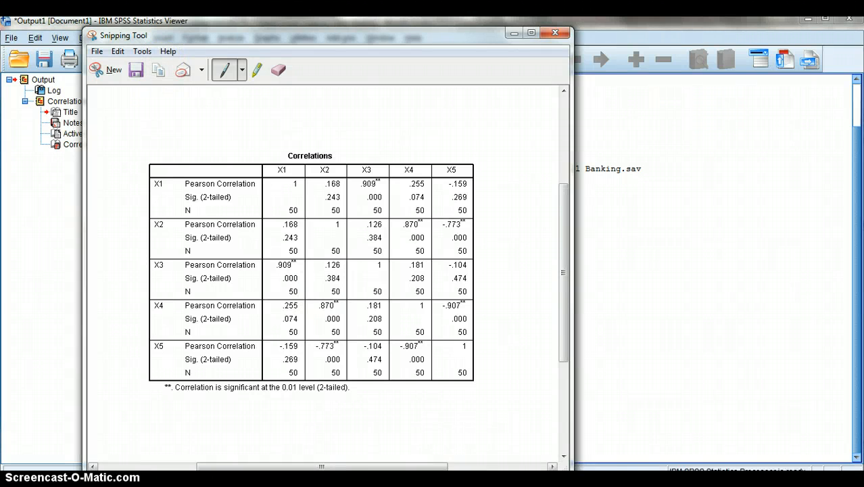
Paste the captured correlation matrix into the Word assignment on a new line below question 1a.
left_click(457, 477)
left_click(705, 248)
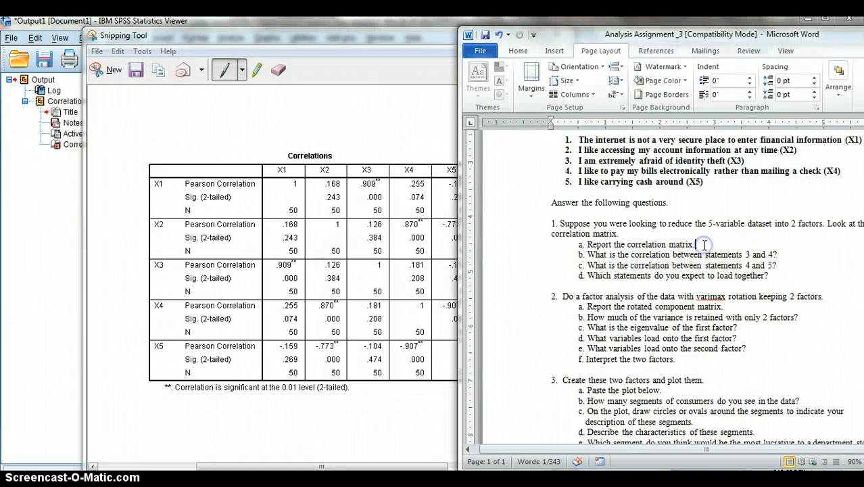
key("Return")
key("ctrl+v")
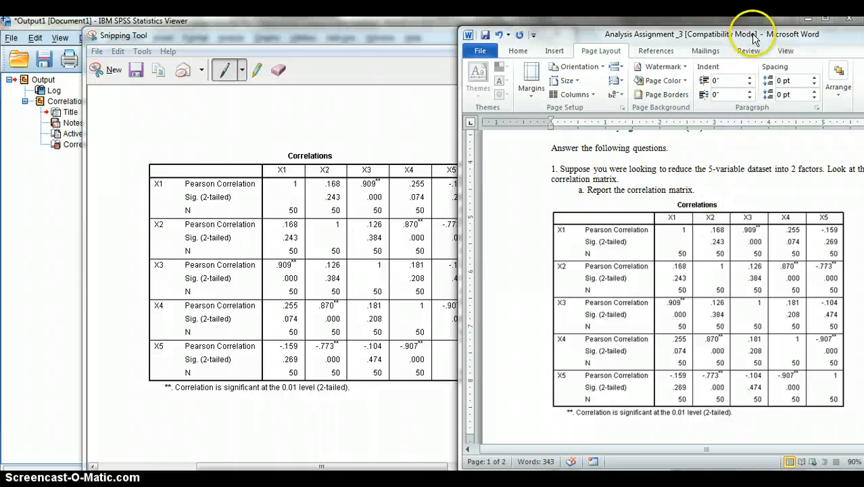
Bring the Word window fully into view, look up the X3–X4 correlation in the matrix and answer question 1b with .181.
left_click_drag(751, 34, 509, 38)
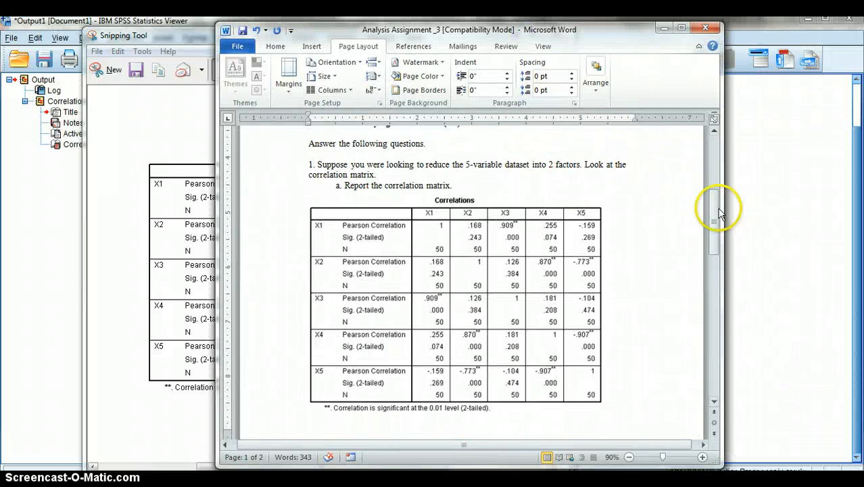
mouse_move(718, 201)
left_mouse_down()
mouse_move(716, 264)
mouse_move(714, 205)
mouse_move(716, 215)
left_mouse_up()
left_click(352, 218)
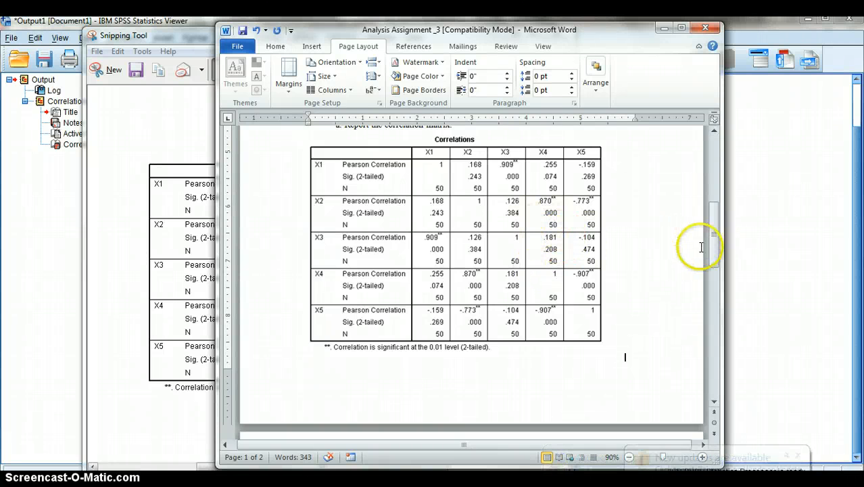
left_click_drag(708, 238, 714, 281)
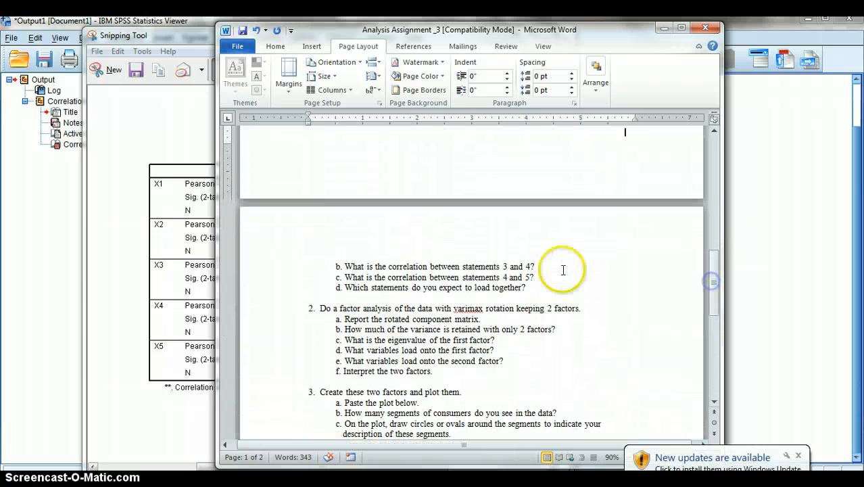
left_click(554, 267)
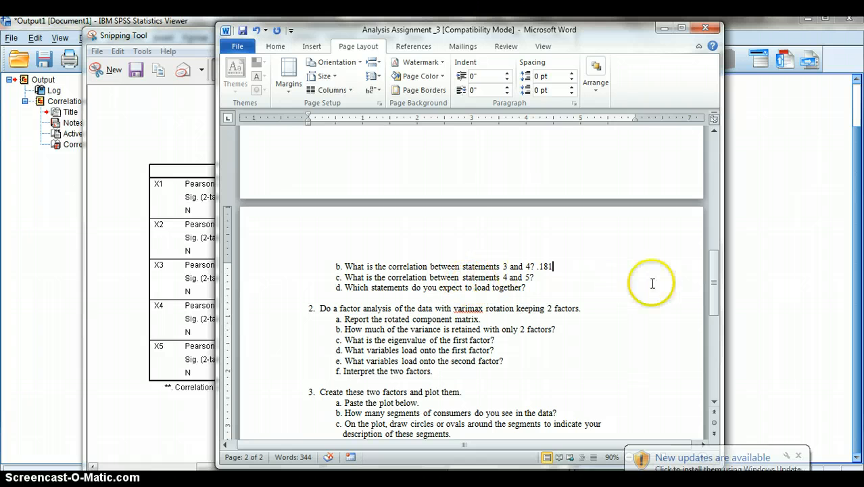
Look up the X4–X5 correlation in the pasted matrix and answer question 1c with -.907.
left_click_drag(718, 265, 717, 232)
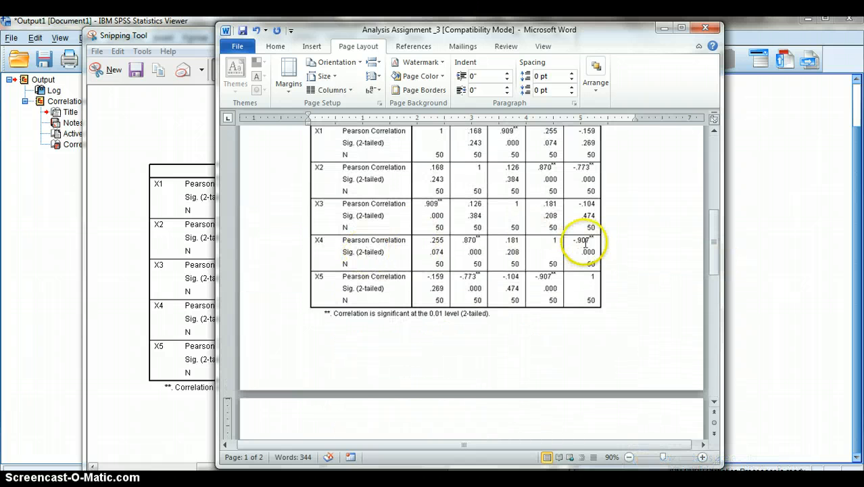
mouse_move(714, 235)
left_mouse_down()
mouse_move(715, 227)
mouse_move(717, 305)
left_mouse_up()
left_click(541, 244)
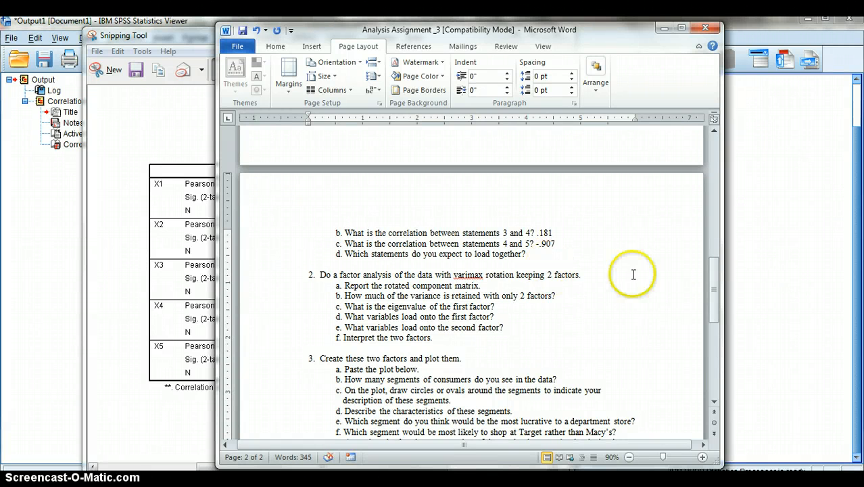
Review the correlation matrix and answer question 1d with two bullets below it: "Statements 1 and 3" and "States 2 and 4".
mouse_move(715, 274)
left_mouse_down()
mouse_move(715, 251)
mouse_move(717, 284)
mouse_move(717, 242)
left_mouse_up()
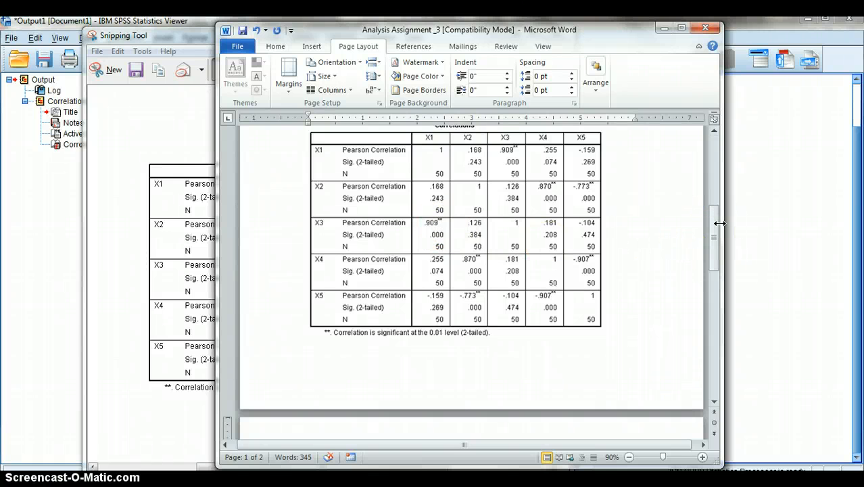
left_click_drag(717, 242, 712, 280)
type("7")
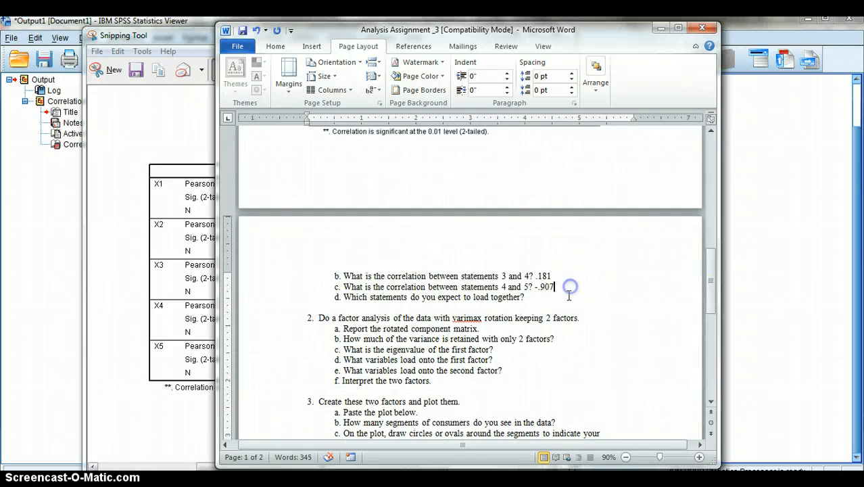
key("Return")
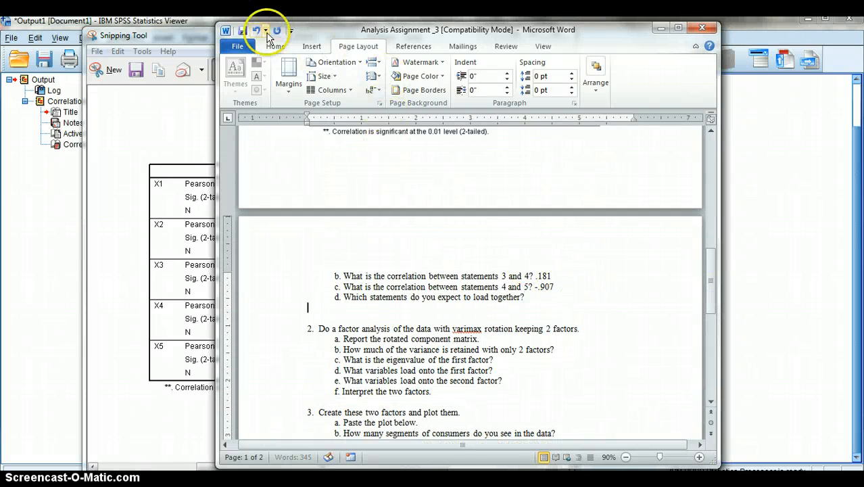
left_click(276, 46)
left_click(404, 62)
type("S")
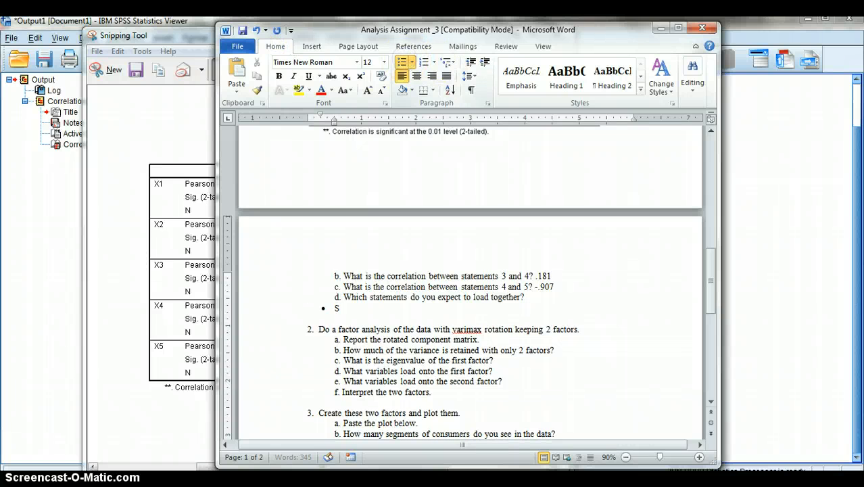
type("tatements 1 and 3")
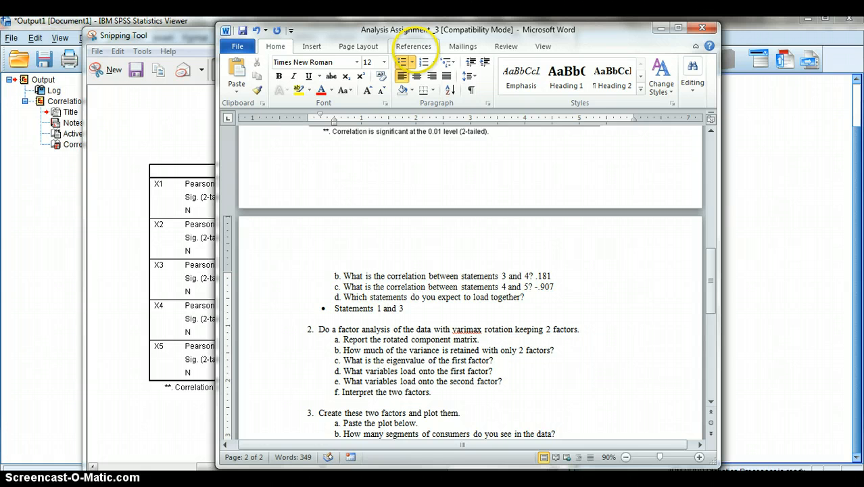
key("Return")
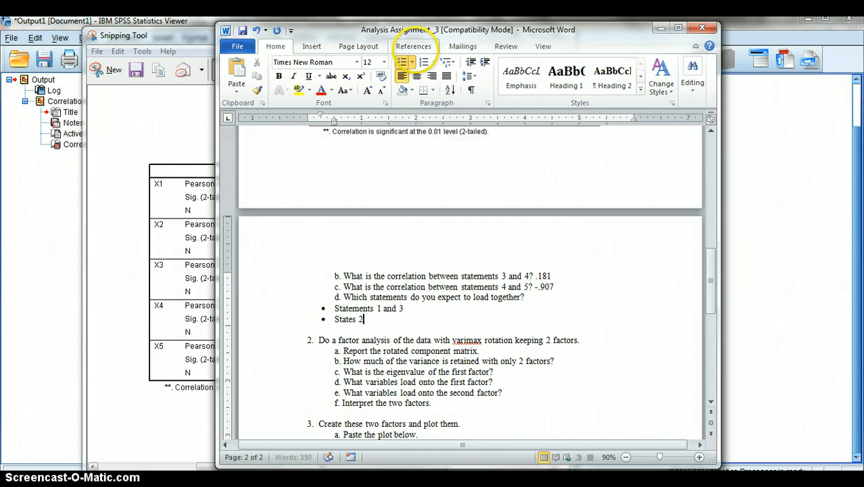
type("States 2 and 4")
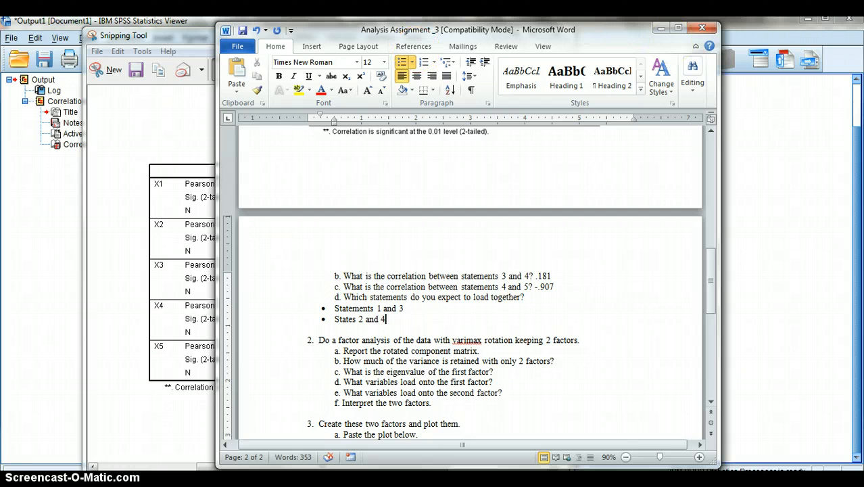
Make the answers to questions 1b, 1c and 1d bold.
left_click_drag(714, 270, 714, 292)
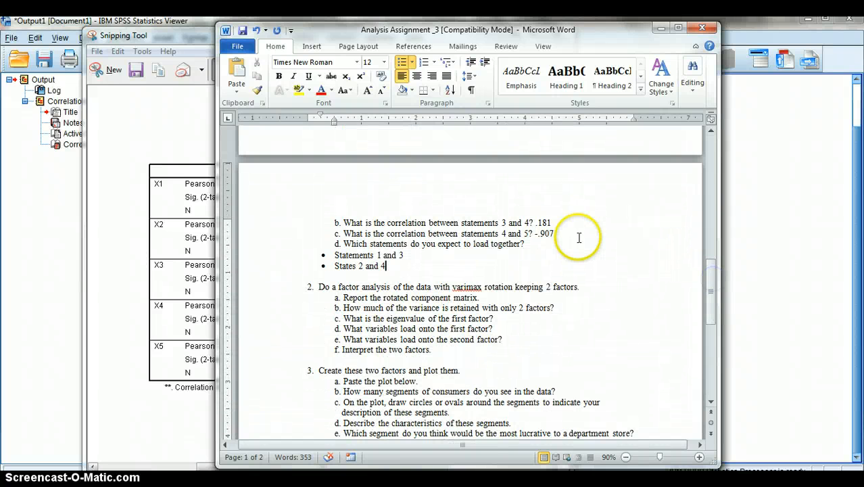
left_click_drag(710, 261, 711, 284)
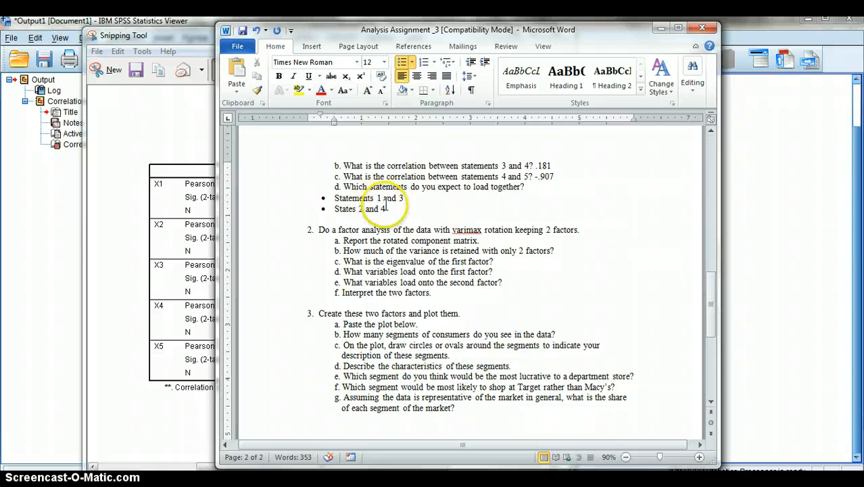
left_click_drag(388, 209, 338, 207)
key("ctrl+b")
left_click_drag(553, 177, 536, 177)
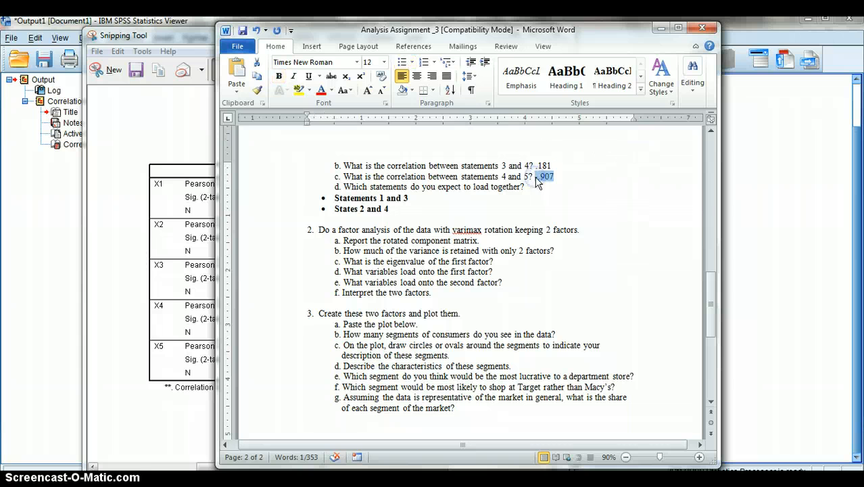
left_click(551, 165)
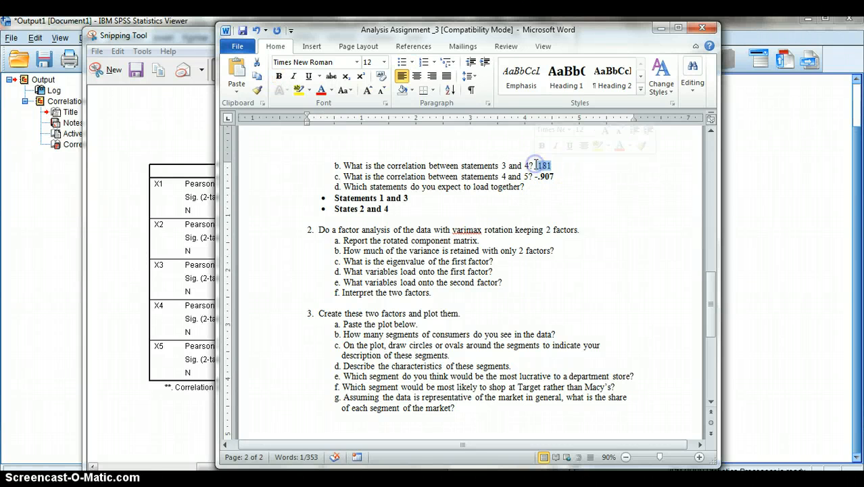
key("ctrl+b")
left_click(582, 217)
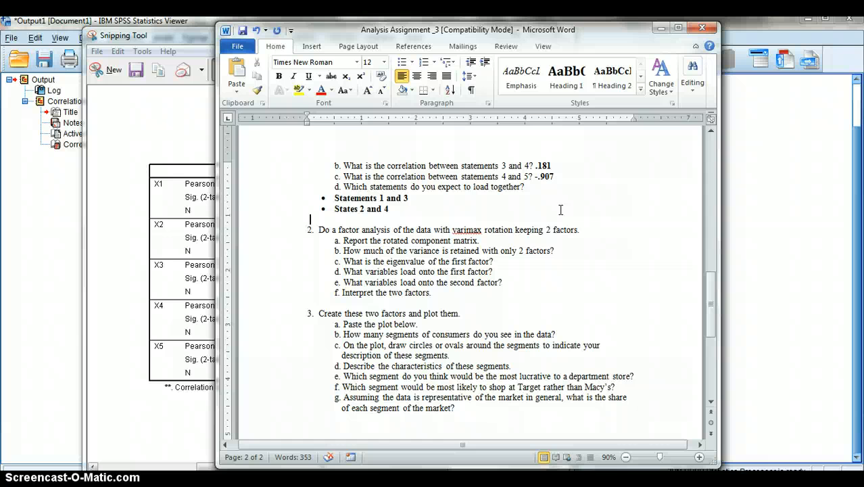
Switch to the SPSS output and set up a Factor Analysis with variables X1 through X5.
left_click(767, 255)
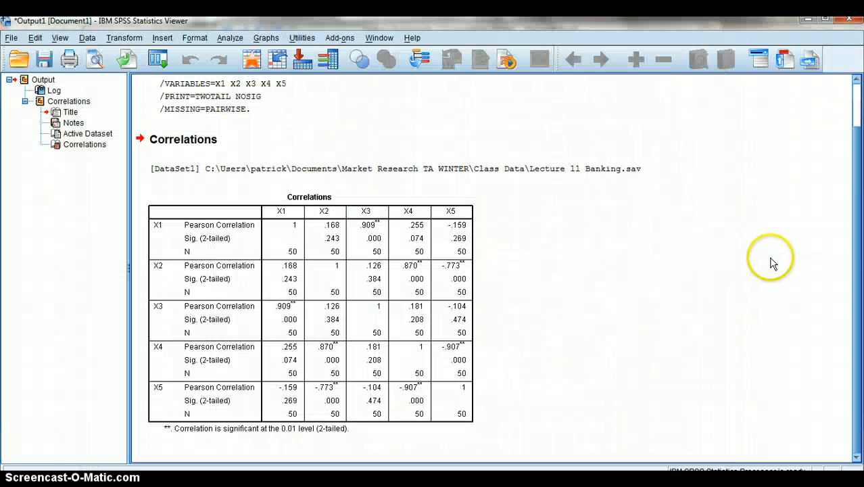
left_click(229, 38)
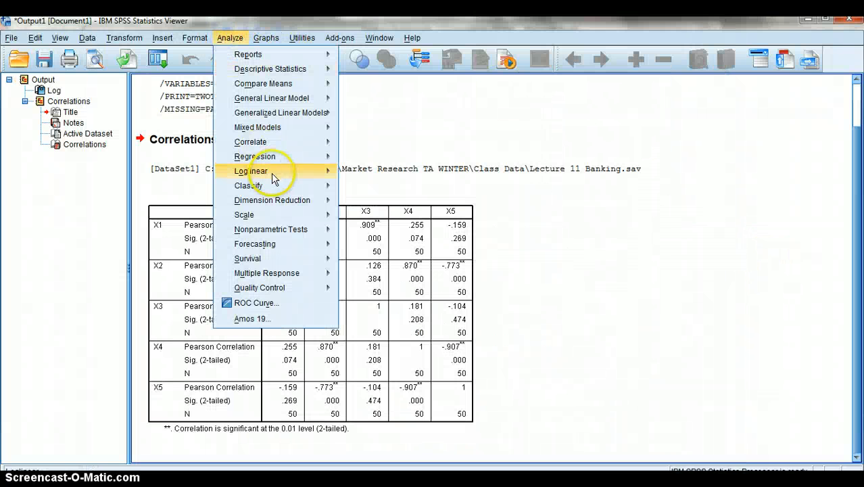
mouse_move(230, 200)
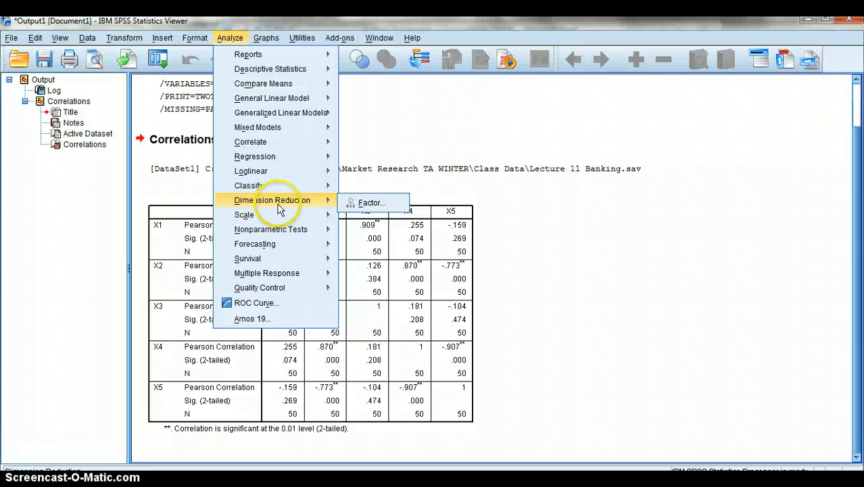
left_click(358, 207)
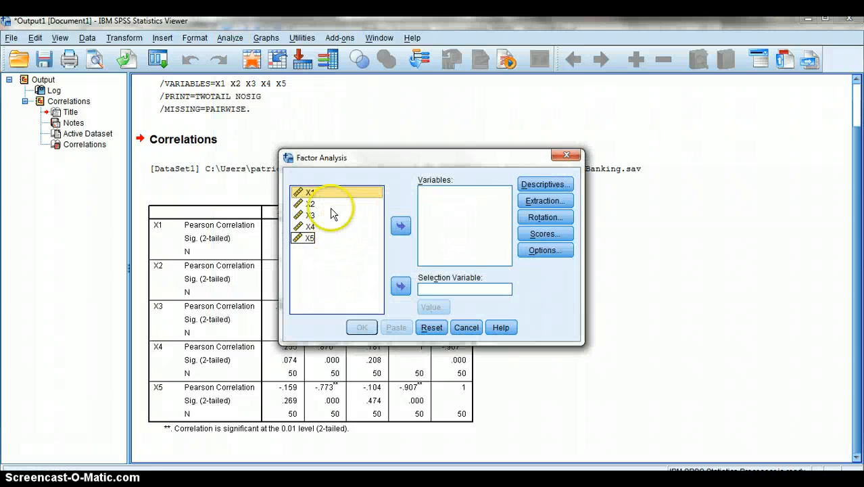
left_click(311, 238, "shift")
left_click(402, 226)
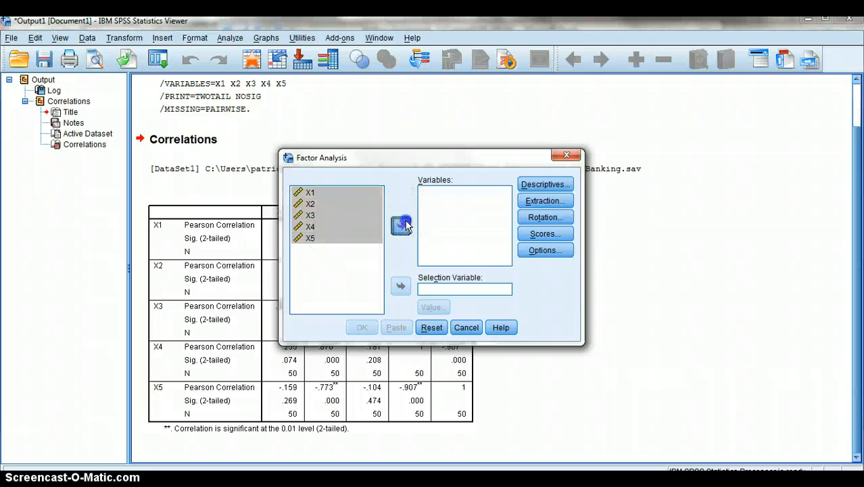
Set the factor rotation method to Varimax, leave the other options at their defaults and run the analysis.
left_click(545, 217)
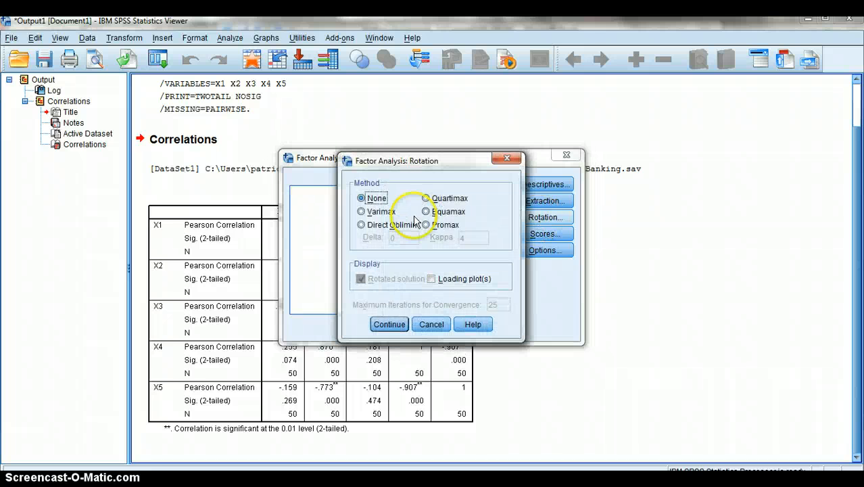
left_click(387, 213)
left_click(389, 324)
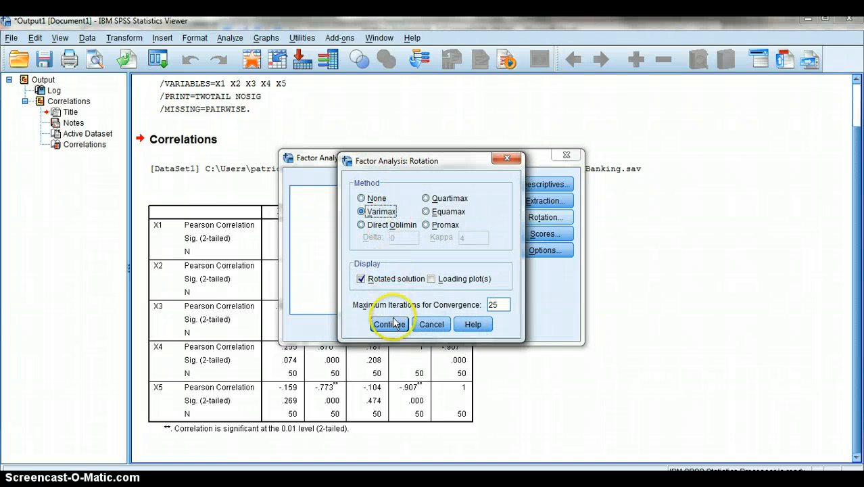
left_click(546, 248)
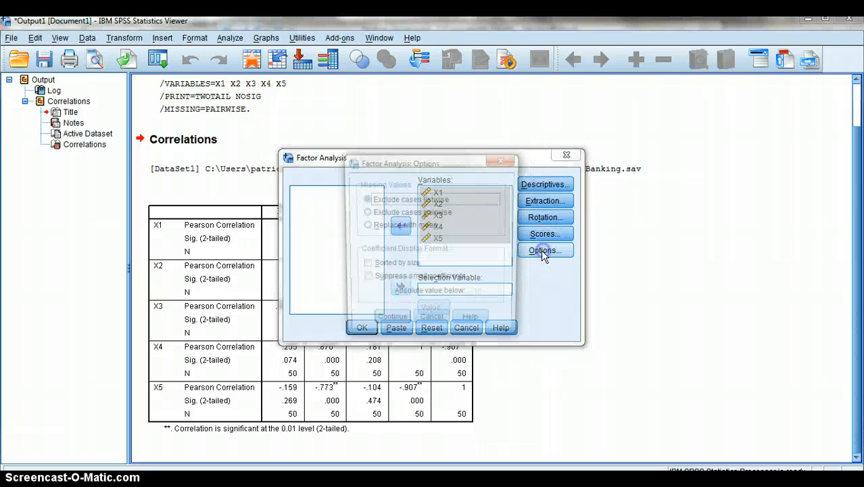
left_click(441, 321)
left_click(362, 328)
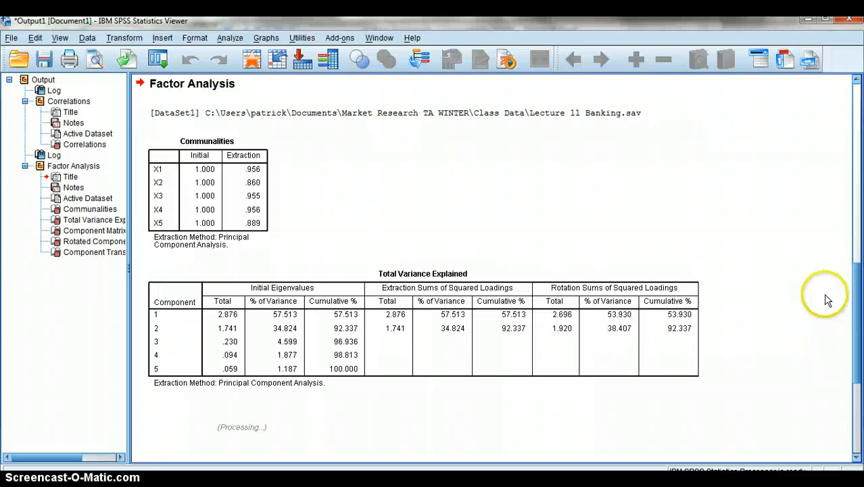
left_click_drag(859, 275, 856, 287)
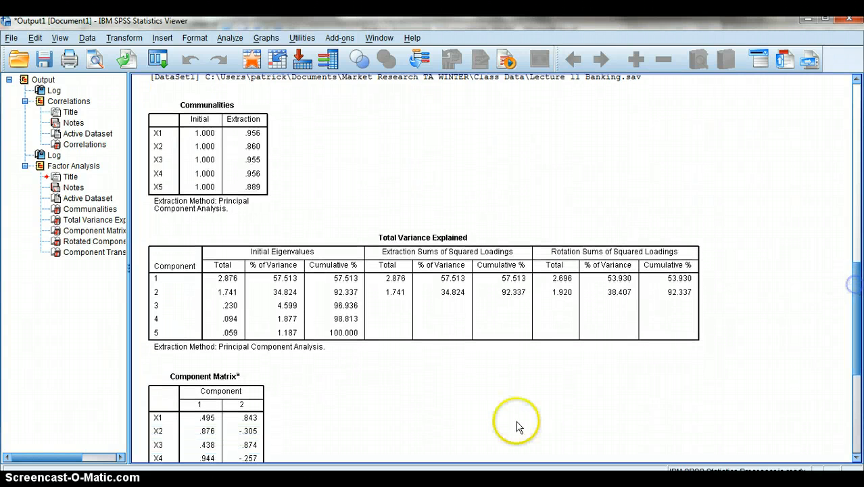
Return to the Word assignment and add an empty line below question 2a for the rotated component matrix.
key("alt+Tab")
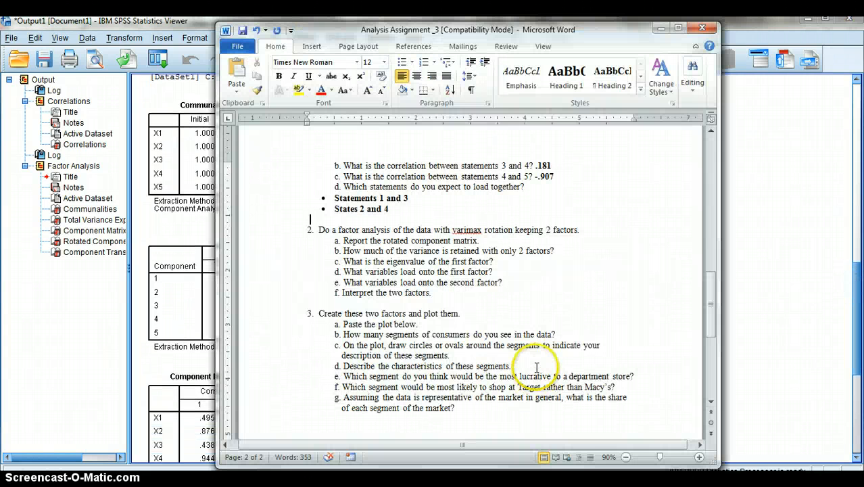
left_click(515, 241)
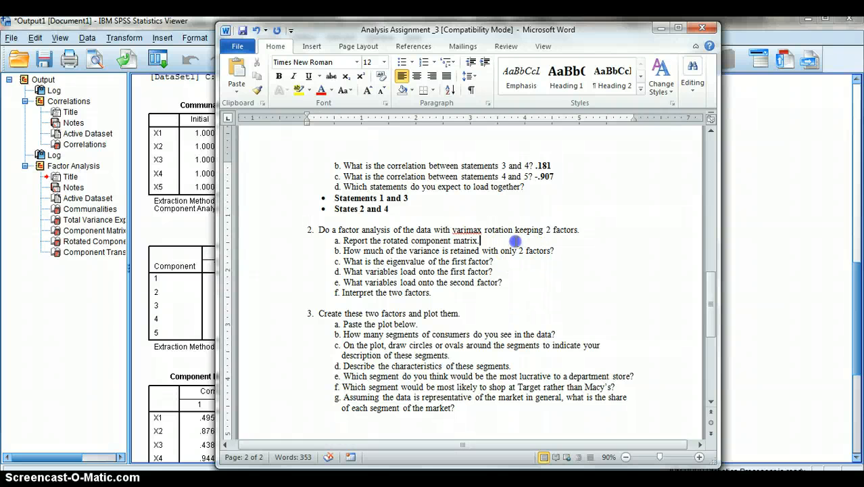
key("Return")
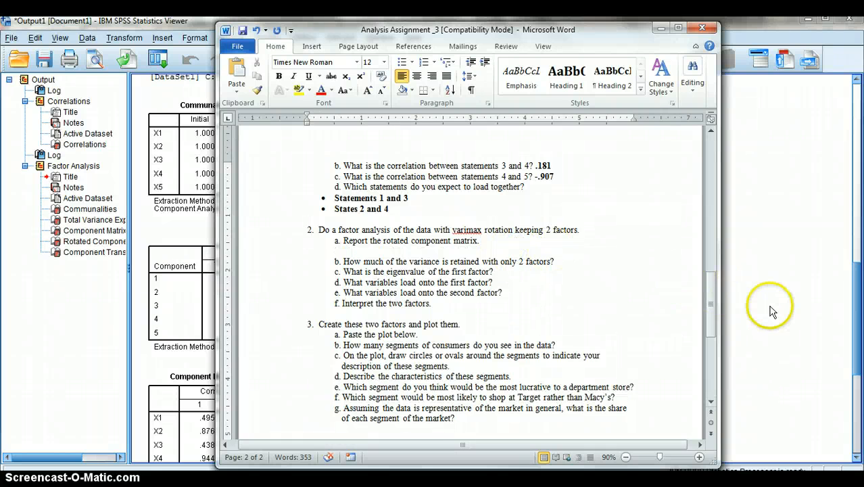
Capture the Rotated Component Matrix with its title from the SPSS output using the Snipping Tool, and copy the snip.
left_click(769, 306)
left_click_drag(854, 274, 857, 355)
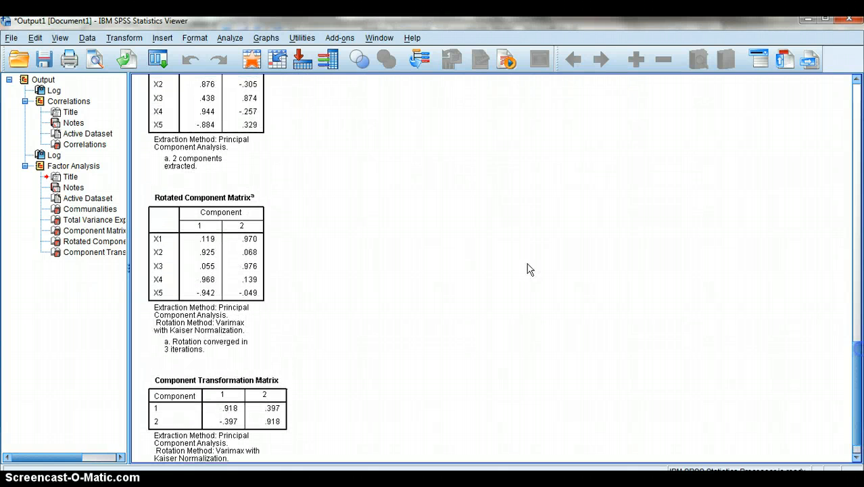
left_click(514, 482)
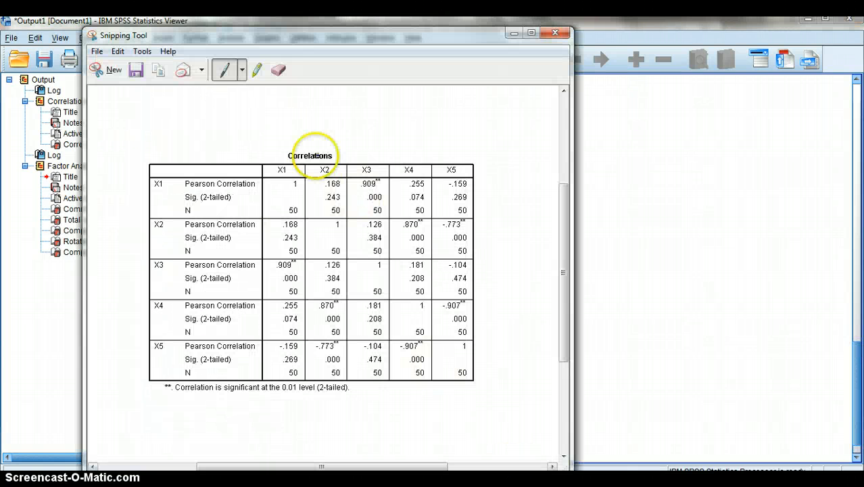
left_click(112, 68)
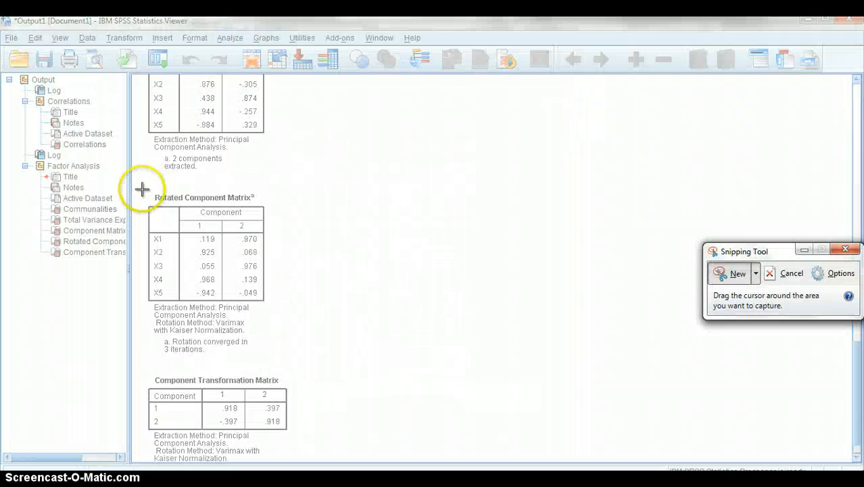
left_click_drag(142, 190, 273, 303)
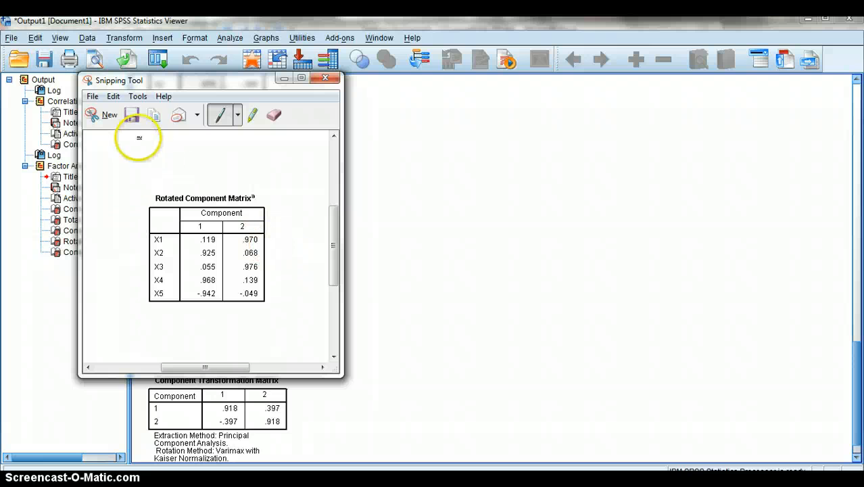
left_click(157, 118)
Paste the captured Rotated Component Matrix into the Word assignment on the empty line below question 2a.
key("alt+Tab")
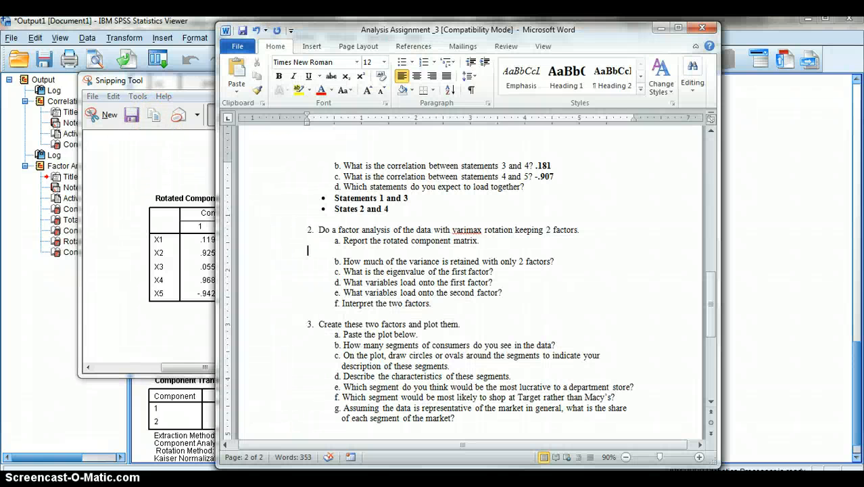
left_click(521, 251)
key("ctrl+v")
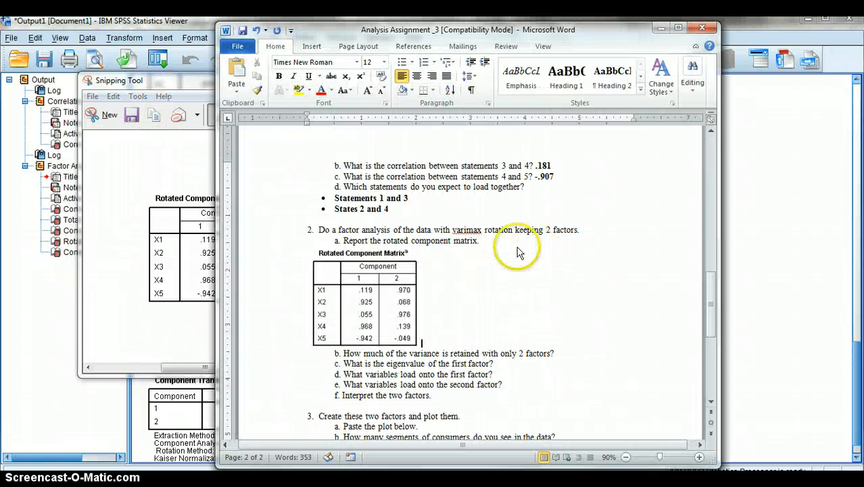
Consult the Total Variance Explained table in the SPSS output and answer question 2b in the Word assignment with 92.337% in bold.
left_click_drag(711, 292, 712, 305)
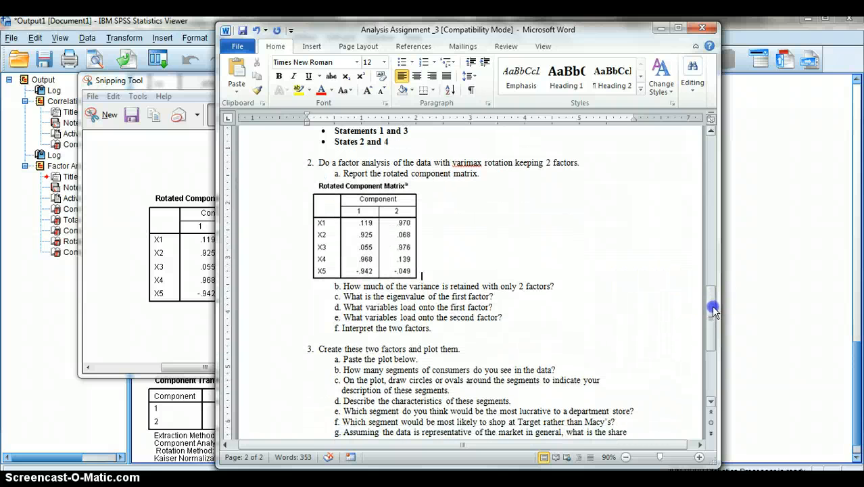
left_click(568, 278)
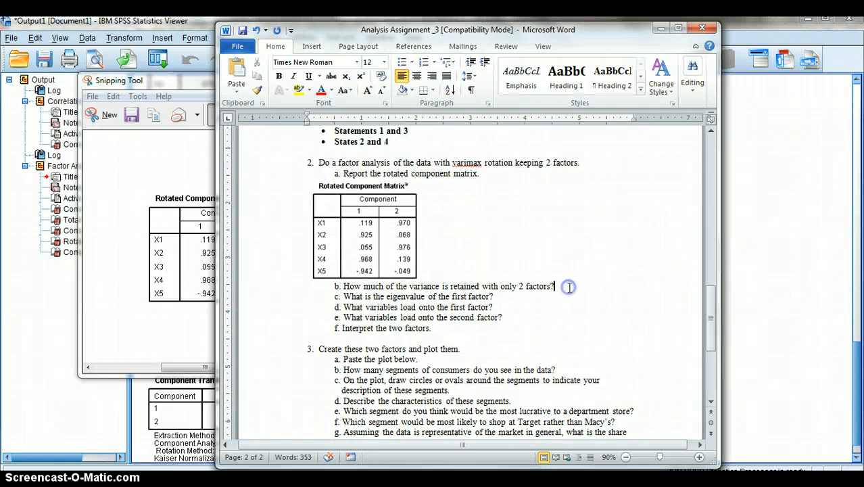
key("Return")
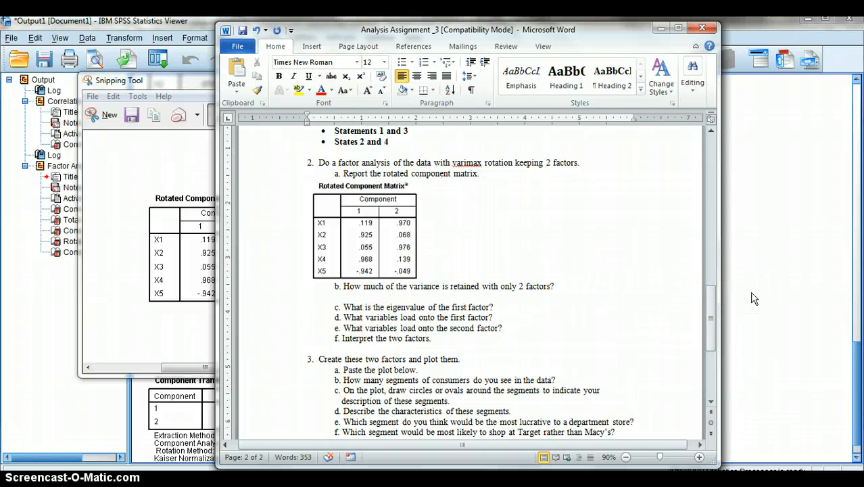
key("BackSpace")
left_click_drag(855, 386, 859, 312)
left_click(478, 227)
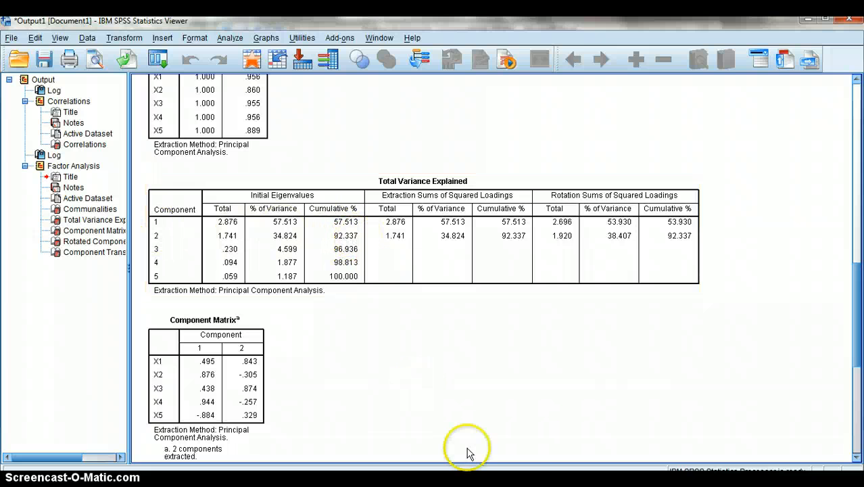
left_click(507, 481)
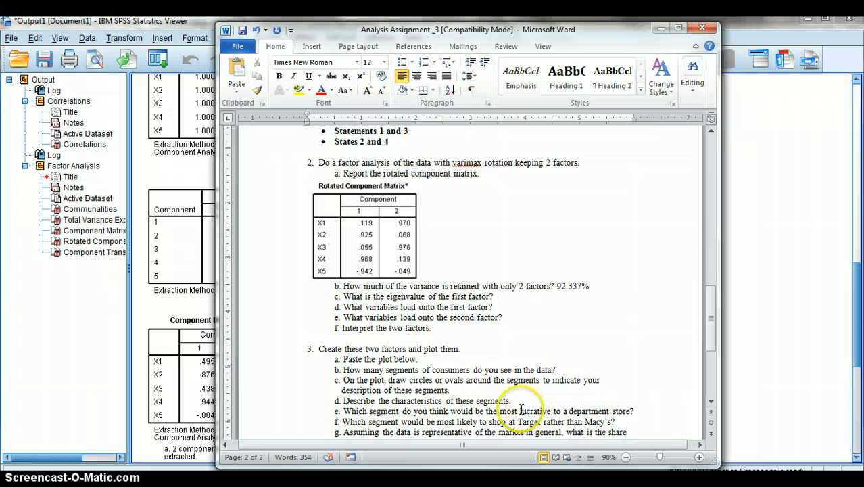
left_click_drag(591, 287, 558, 289)
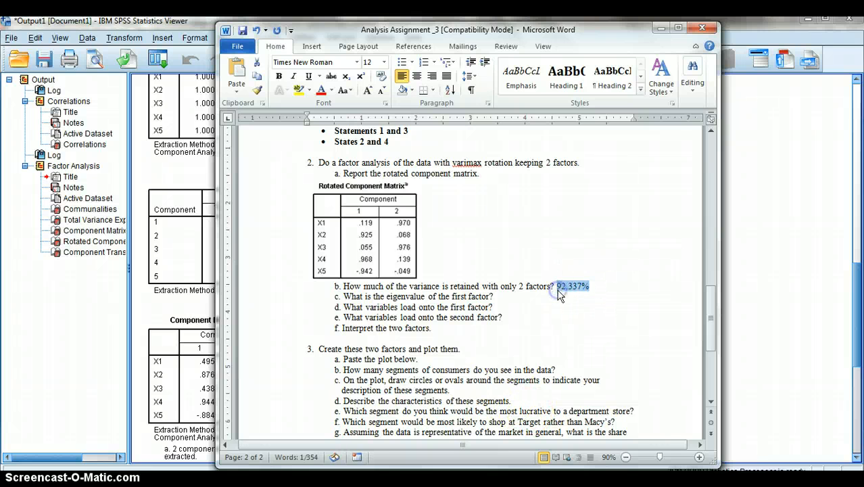
key("ctrl+b")
Place the Word window beside the SPSS output and answer question 2c with the first factor's eigenvalue, 2.876.
left_click_drag(388, 36, 610, 37)
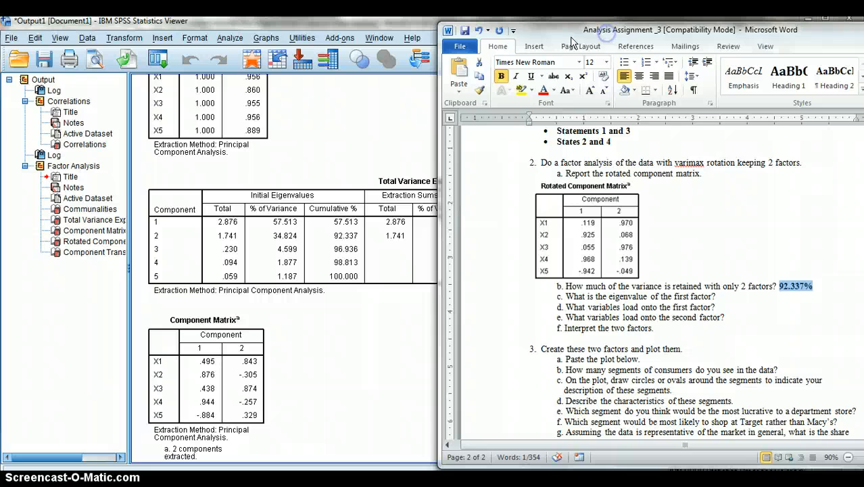
left_click(387, 302)
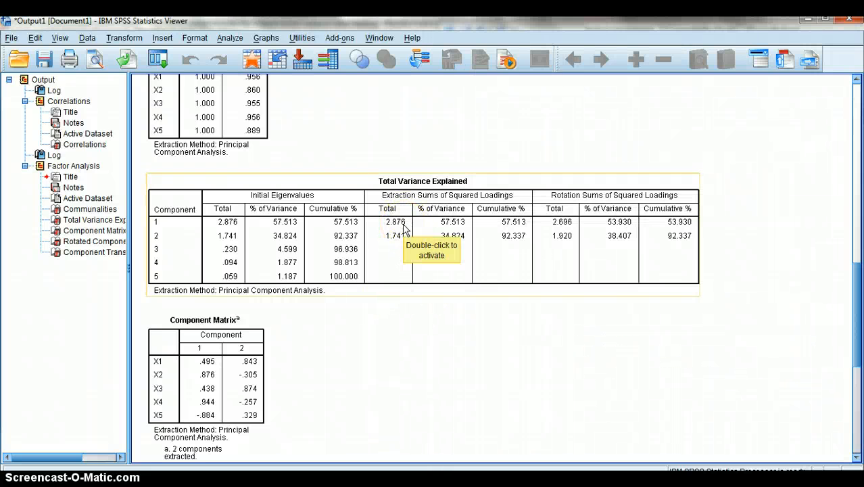
left_click(449, 484)
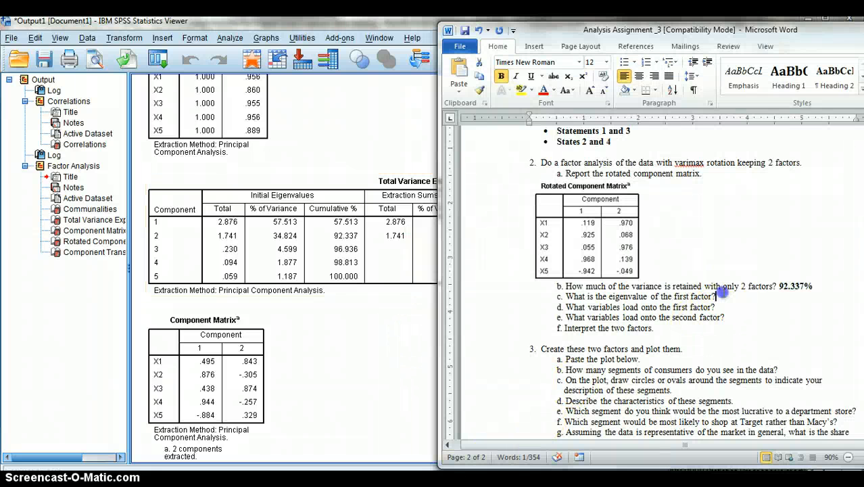
left_click(721, 291)
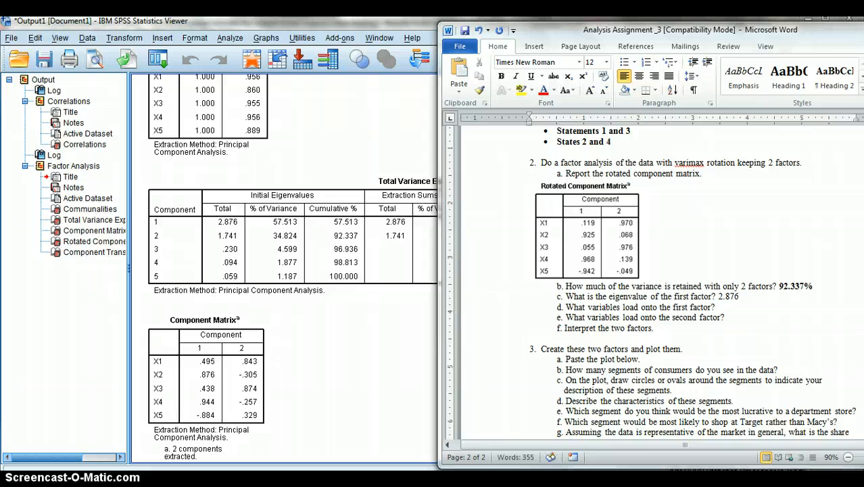
left_click(738, 299)
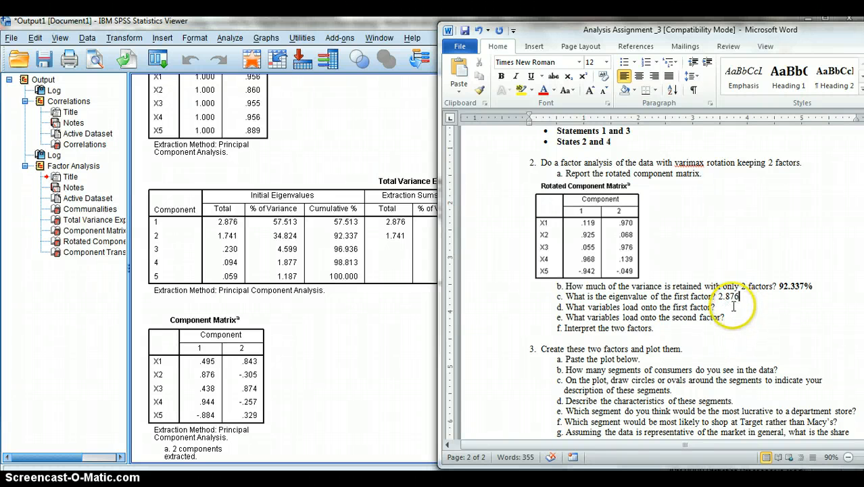
Answer question 2d with X2 & X4, and make the answers to questions 2c and 2d bold.
left_click(732, 306)
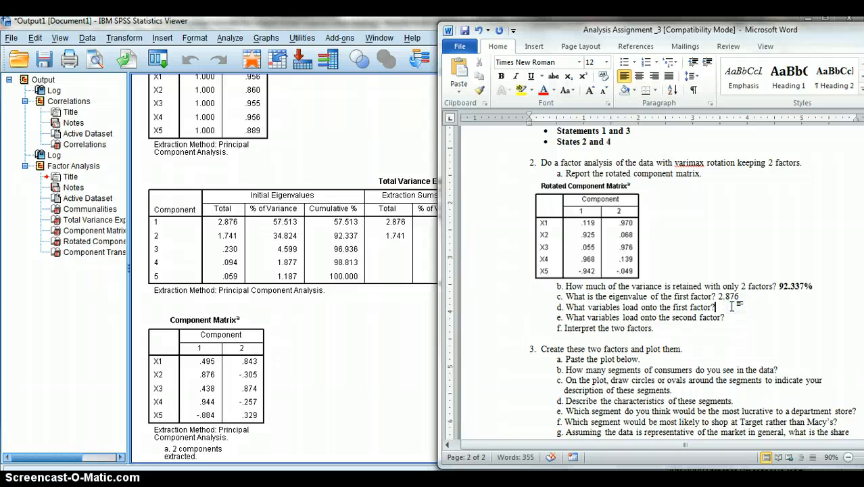
left_click(395, 362)
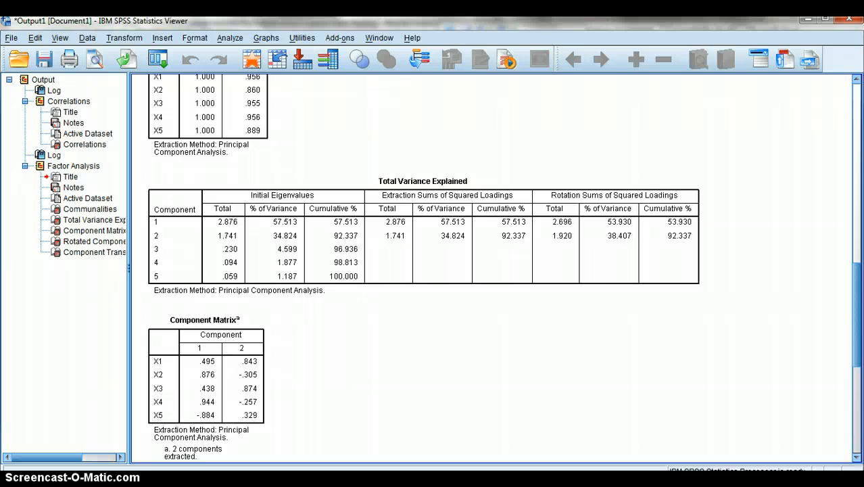
key("alt+Tab")
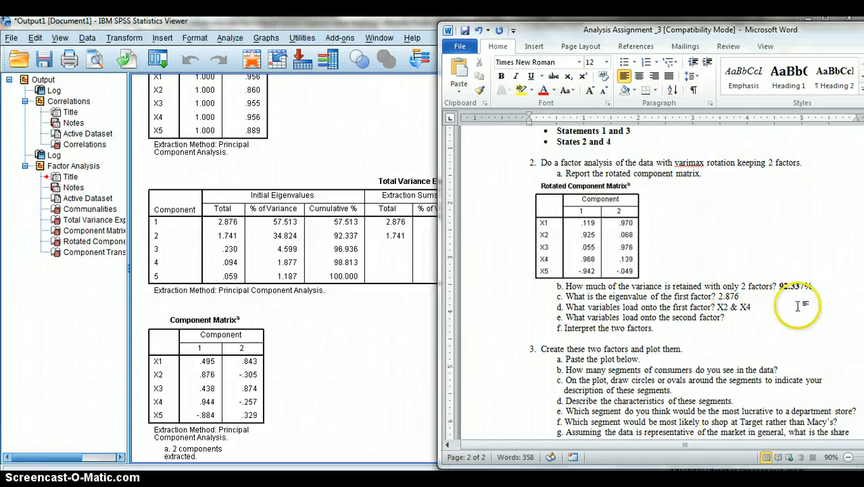
left_click_drag(751, 307, 718, 297)
key("ctrl+b")
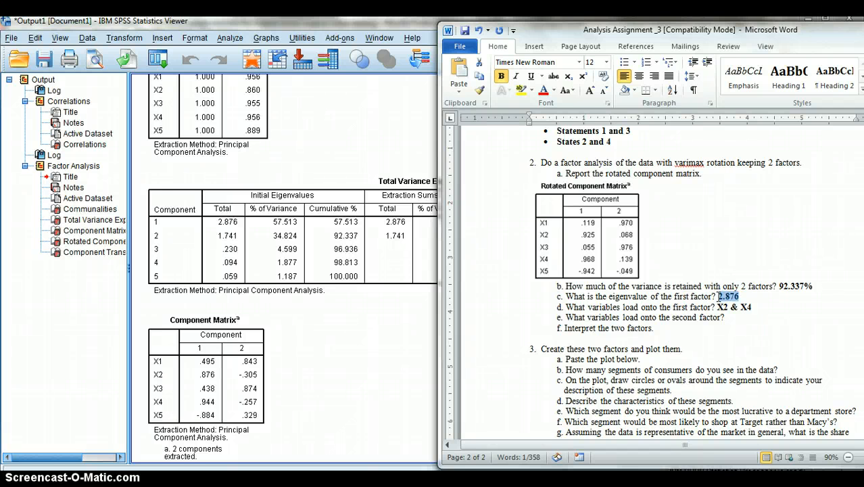
Add &X5 to the answer of question 2d and answer question 2e with X1 & X3 in bold.
left_click(736, 320)
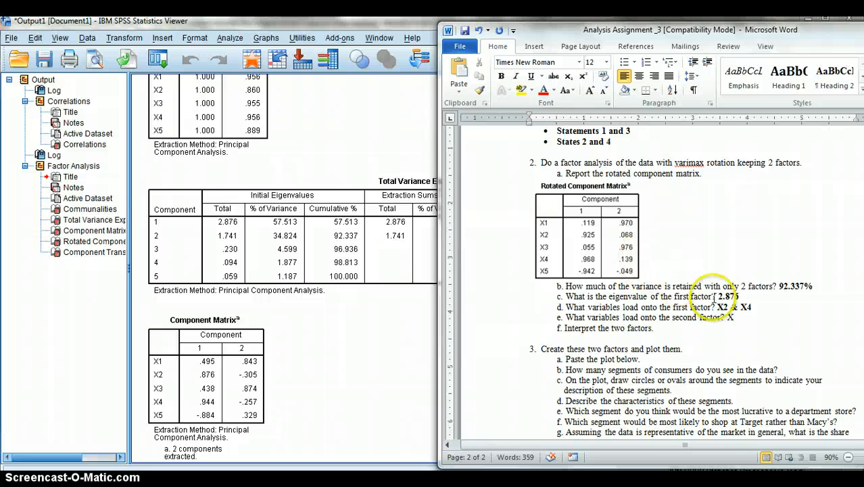
left_click(755, 307)
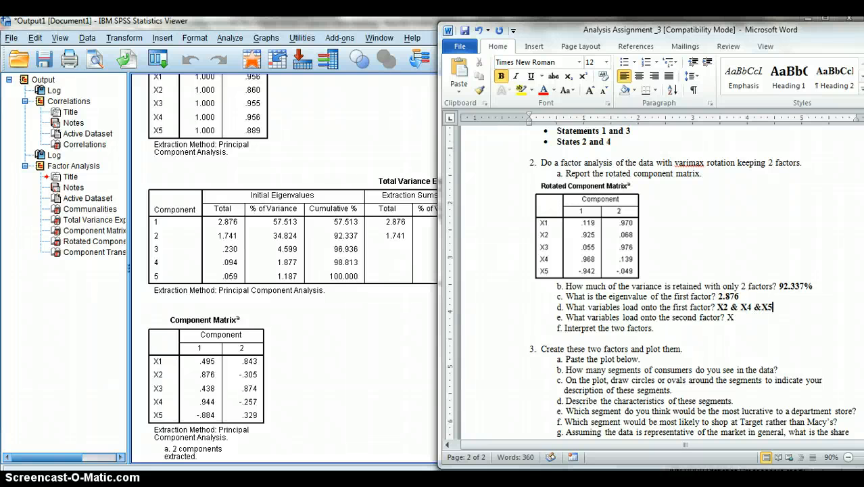
left_click(751, 320)
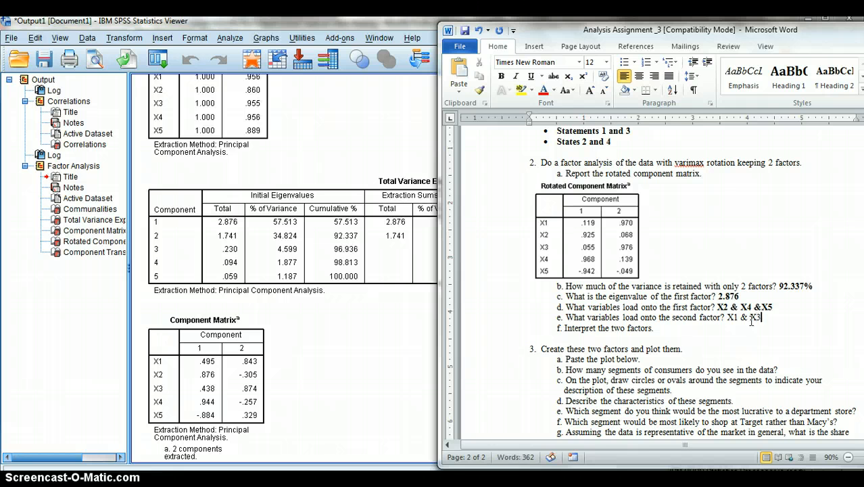
left_click_drag(763, 319, 734, 322)
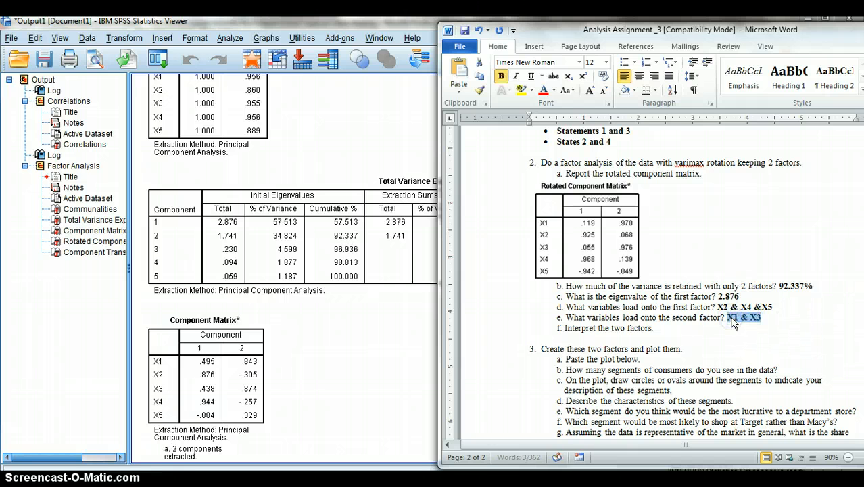
Review the survey statements X1 to X5 and add the bullet "Factor 2: Afraid of online transaction" below question 2f.
left_click(695, 328)
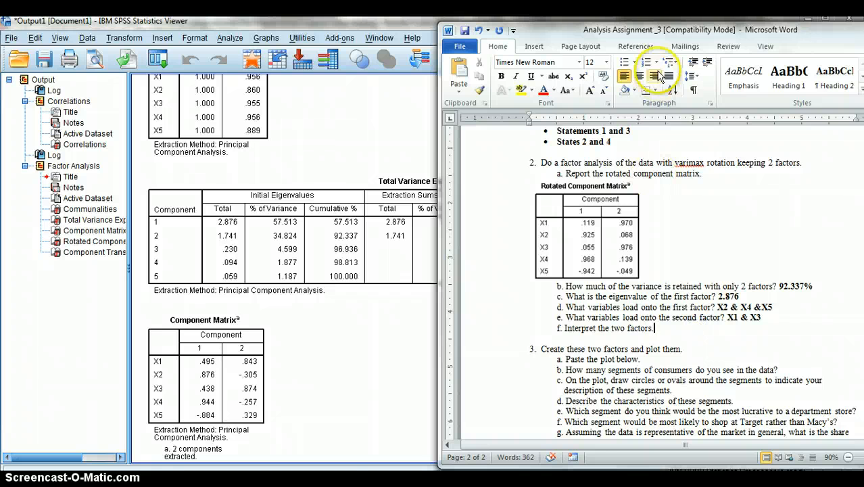
left_click_drag(693, 31, 431, 37)
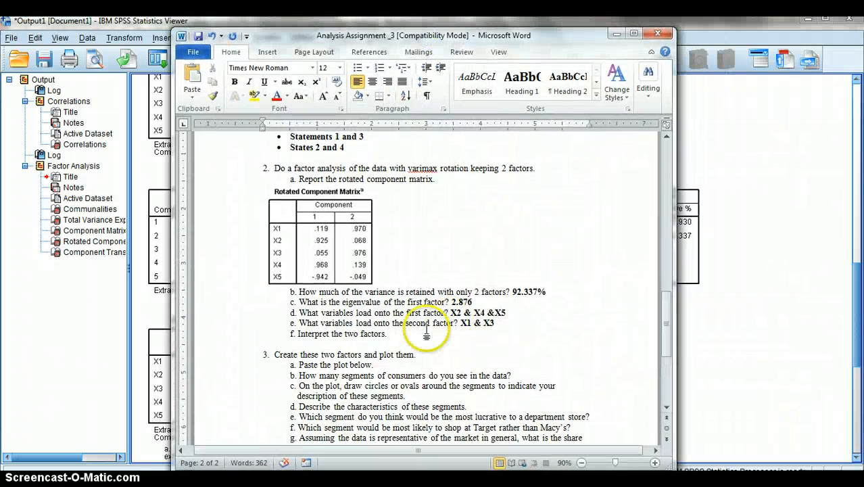
key("Return")
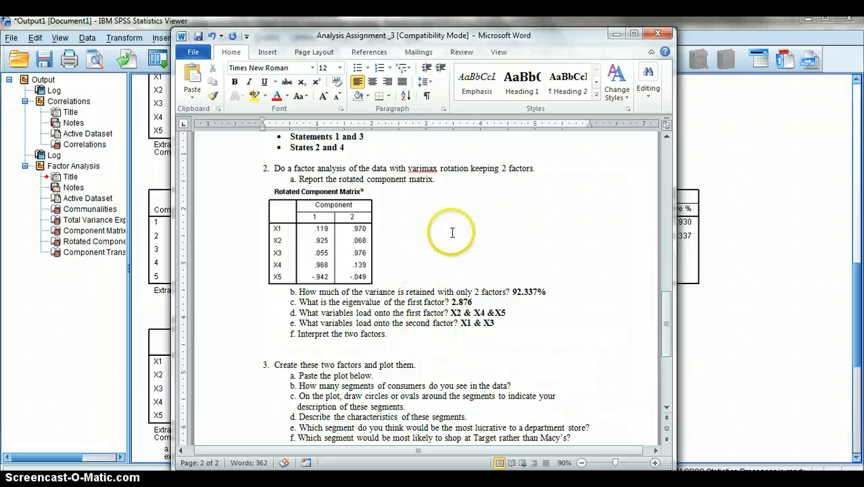
mouse_move(669, 329)
left_mouse_down()
mouse_move(659, 184)
mouse_move(654, 328)
left_mouse_up()
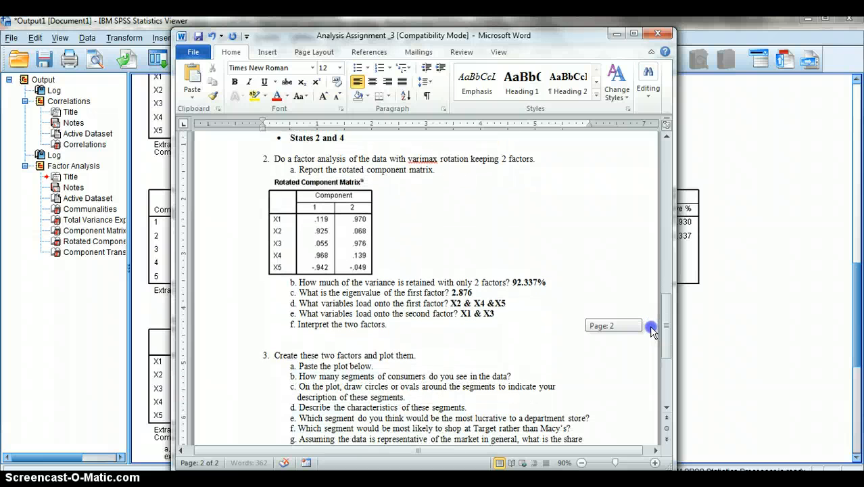
left_click_drag(653, 326, 645, 188)
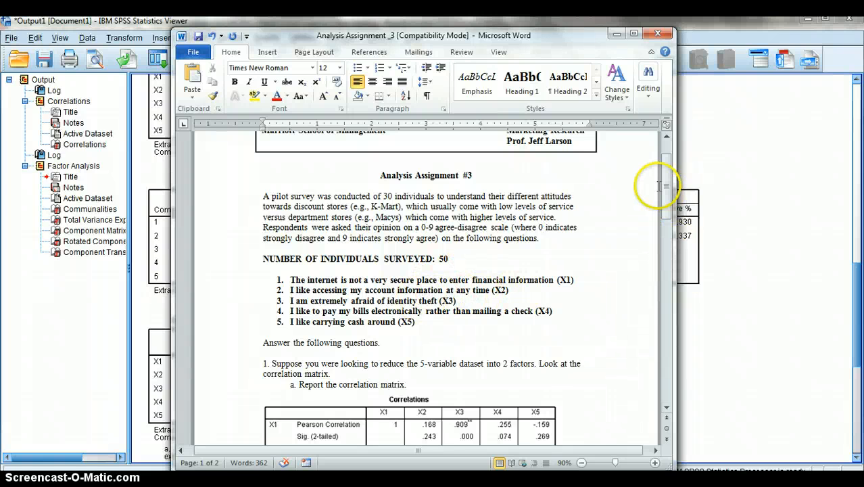
left_click_drag(663, 187, 662, 348)
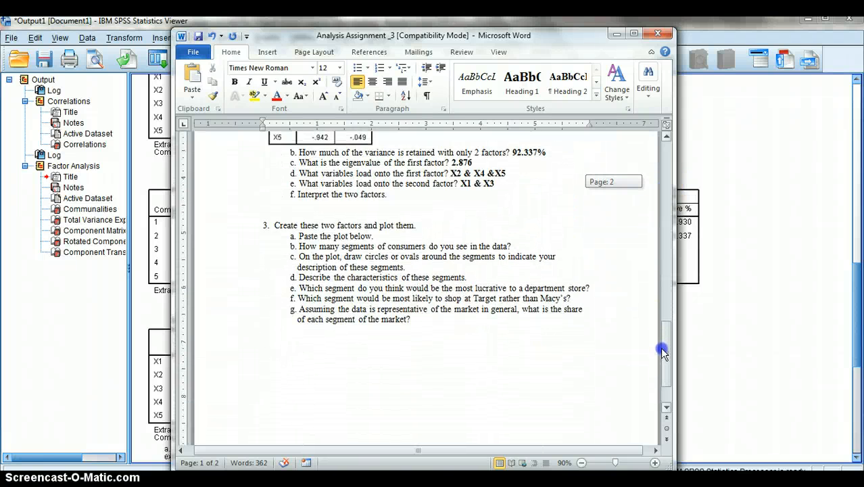
left_click(358, 70)
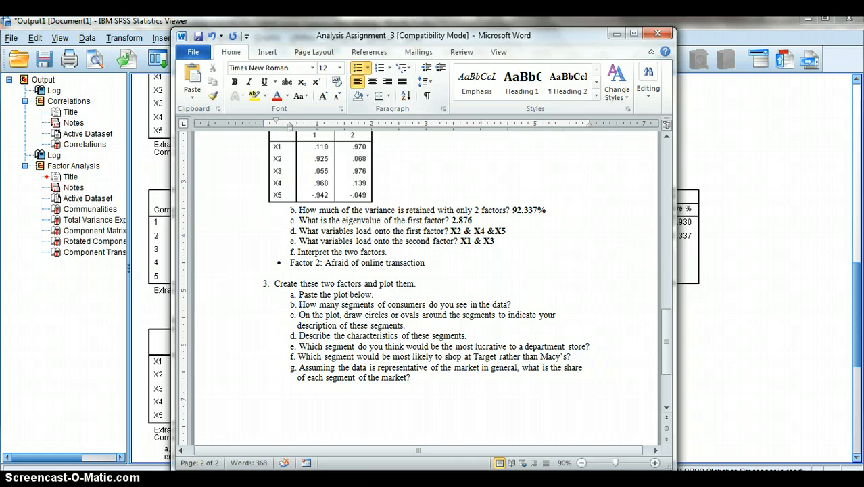
Start a second bullet reading "Factor 1" below question 2f and consult the survey statements for its interpretation.
key("Return")
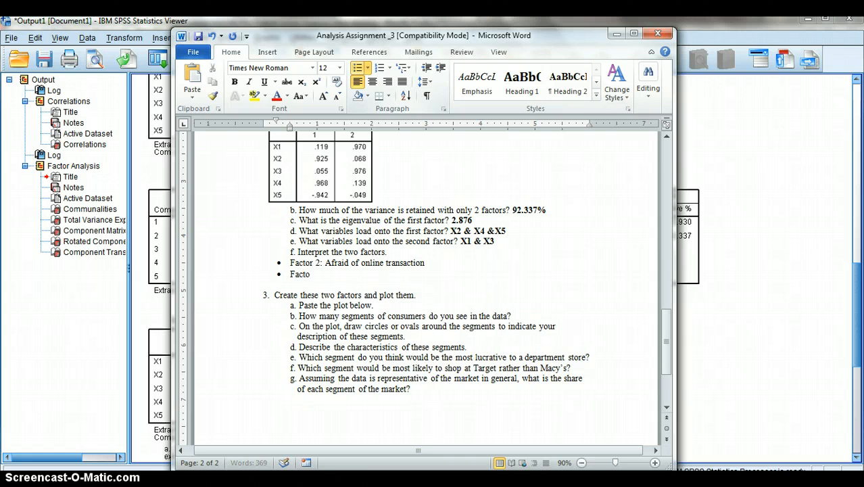
type("Factor 1")
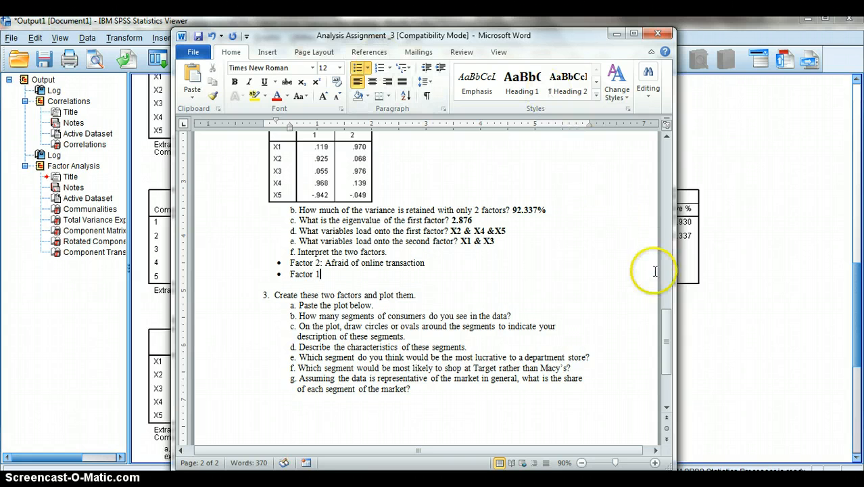
left_click(664, 330)
left_click_drag(664, 330, 664, 197)
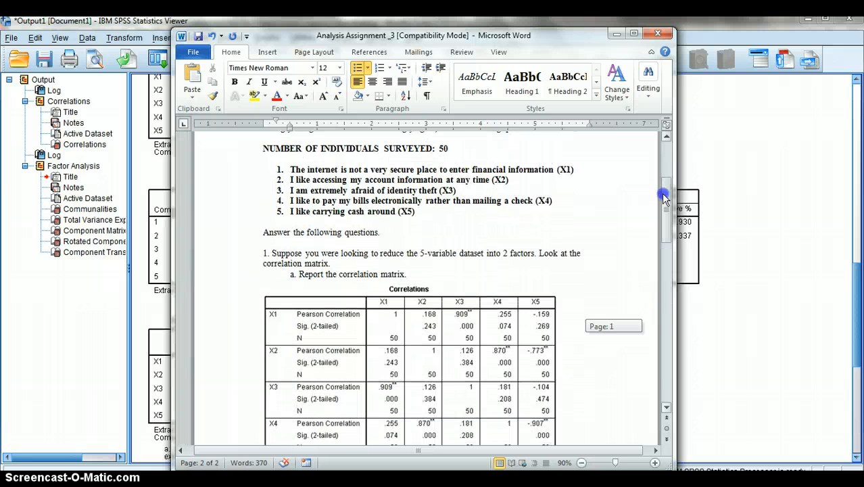